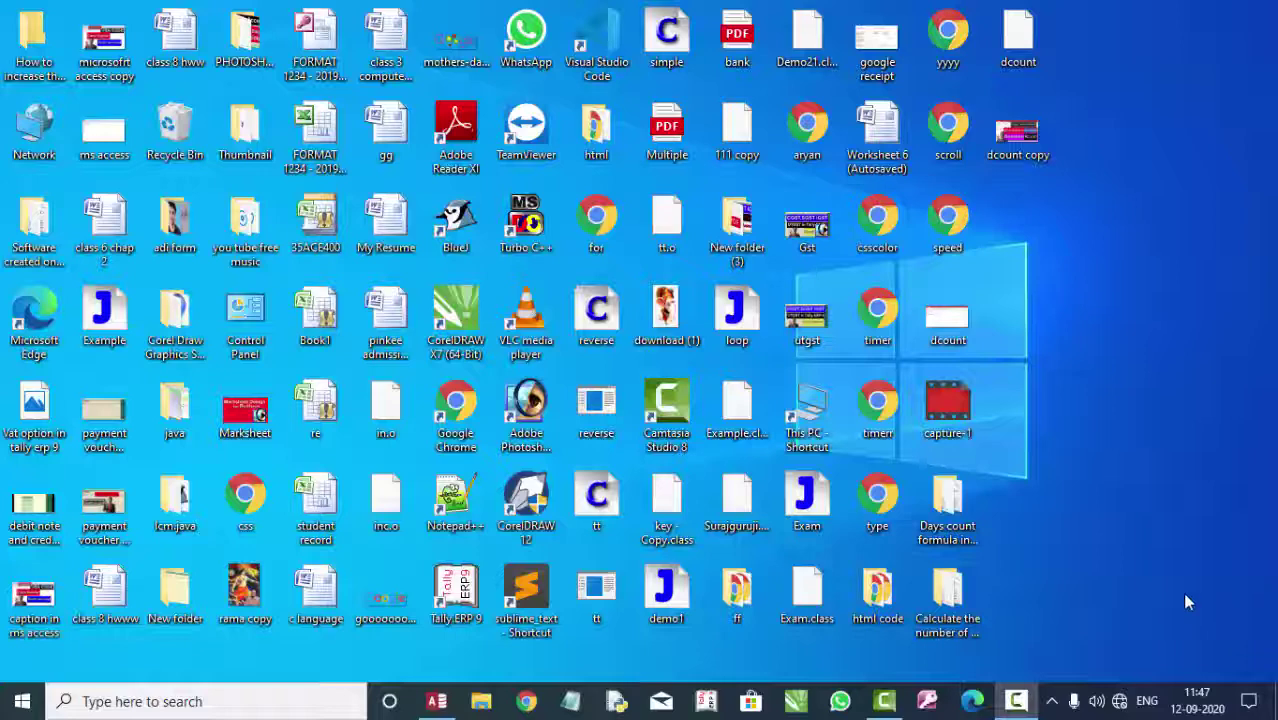
- Refresh the desktop three times from its shortcut menu
{"action": "right_click", "coordinate": [1127, 49]}
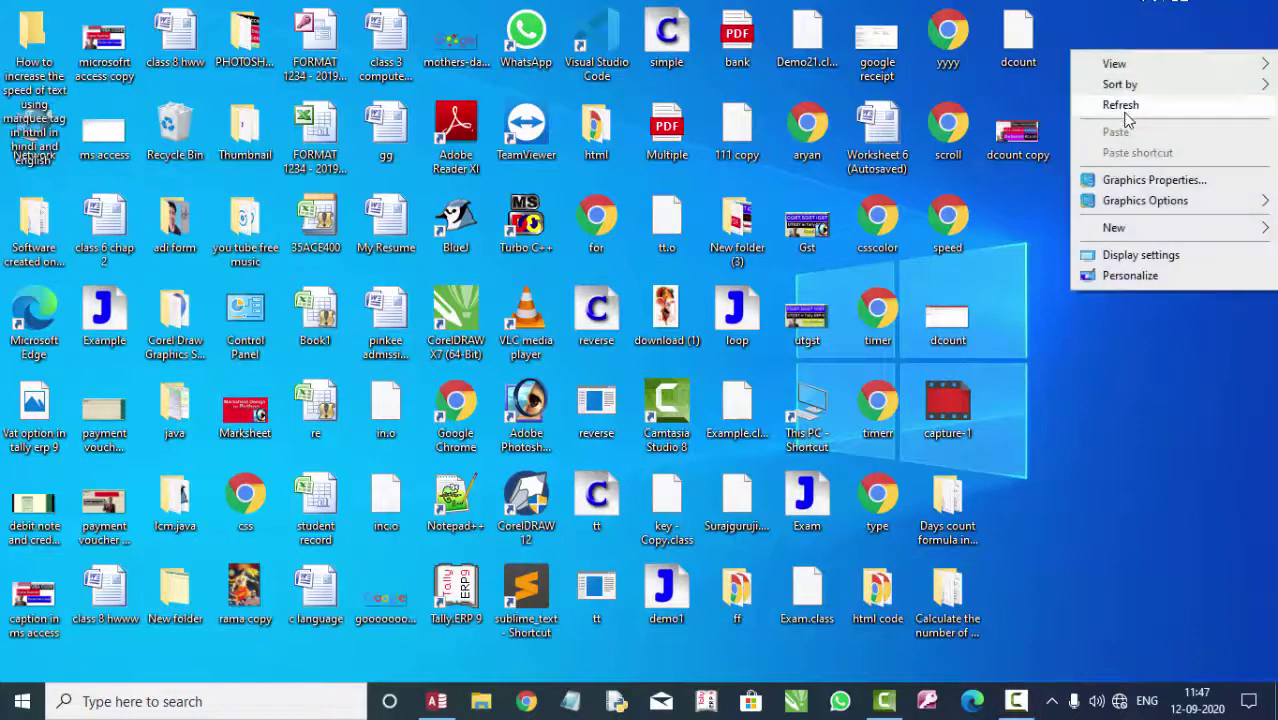
{"action": "left_click", "coordinate": [1125, 104]}
{"action": "right_click", "coordinate": [1125, 120]}
{"action": "left_click", "coordinate": [1117, 163]}
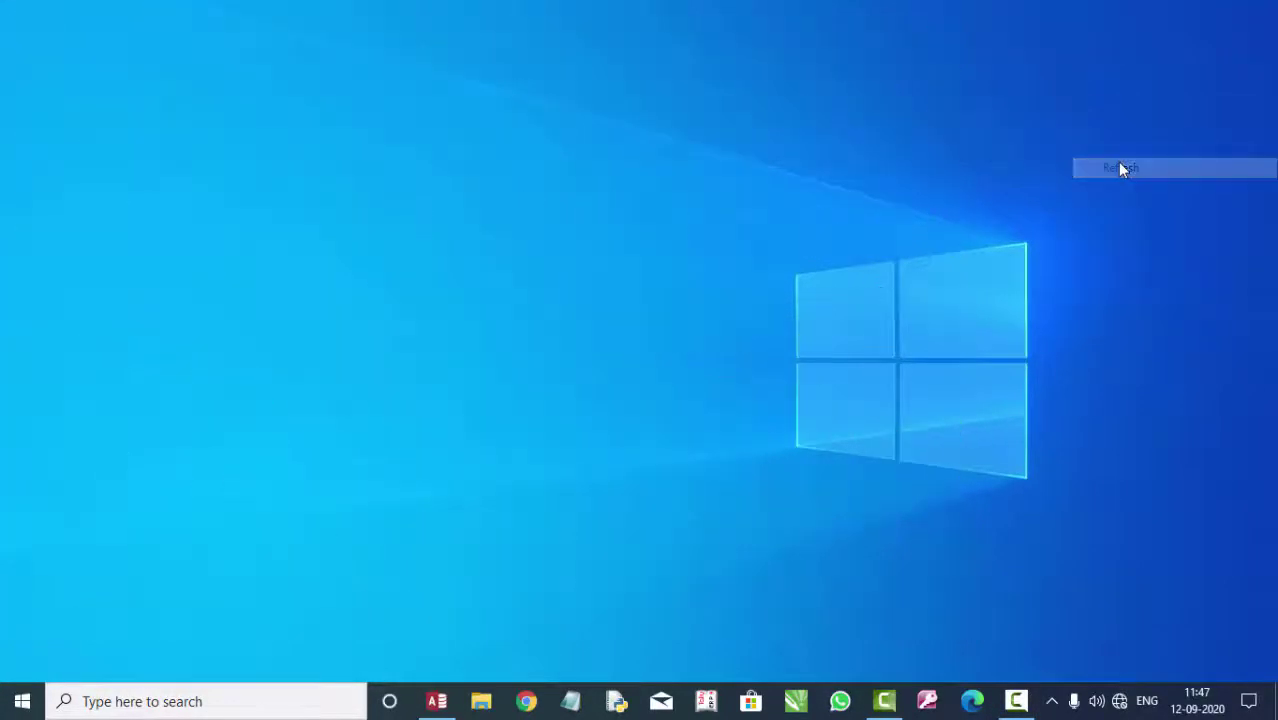
{"action": "right_click", "coordinate": [1116, 163]}
{"action": "left_click", "coordinate": [1117, 217]}
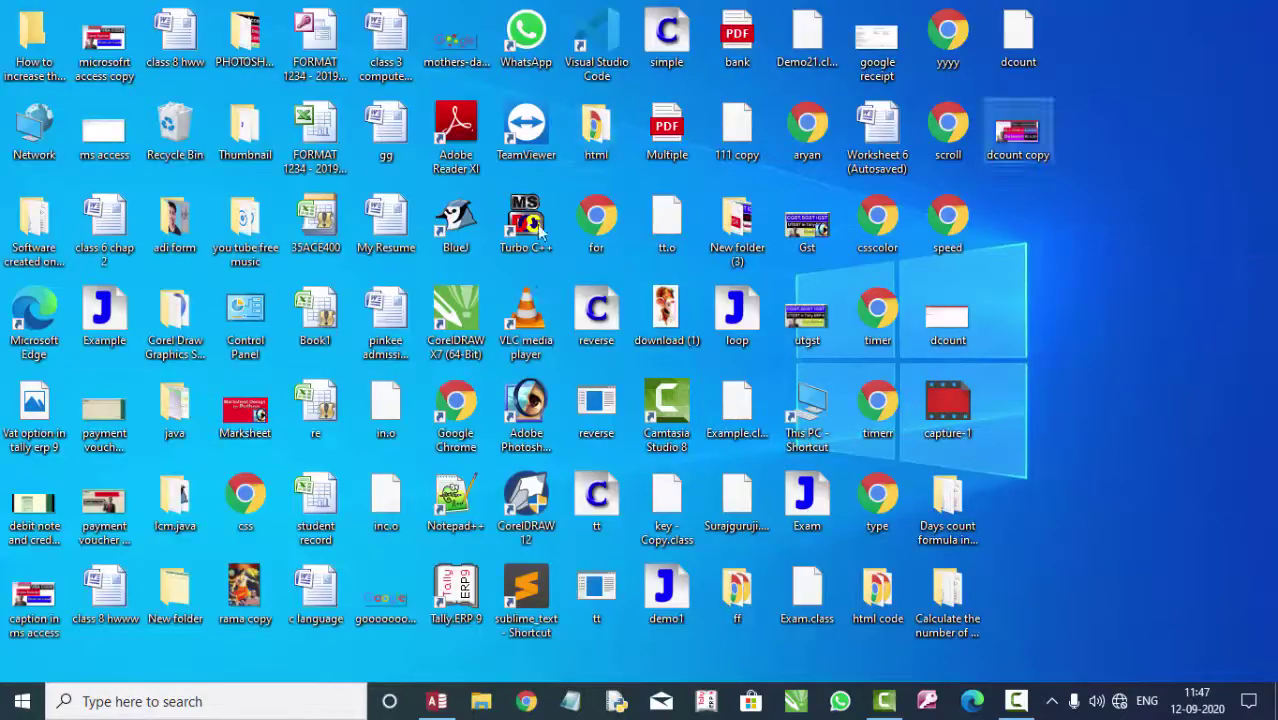
- Launch Microsoft Access, close its start window and bring the Query1 database forward
{"action": "left_click", "coordinate": [918, 703]}
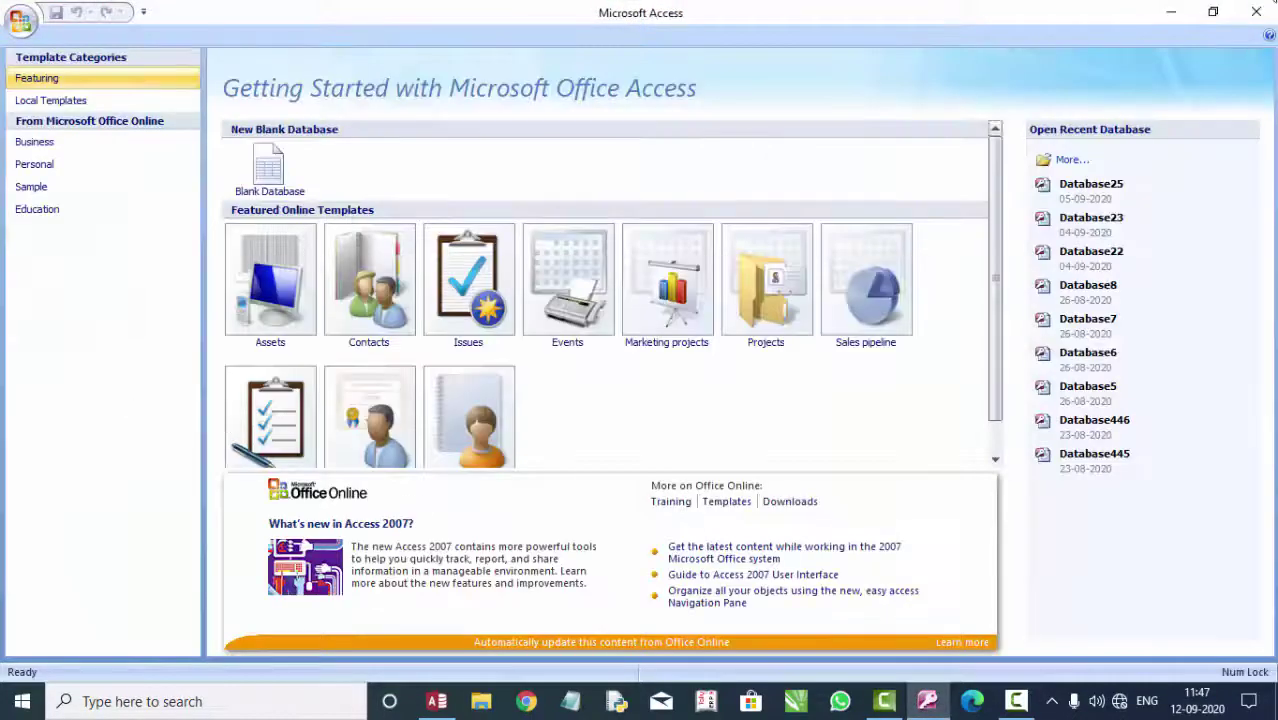
{"action": "left_click", "coordinate": [1255, 14]}
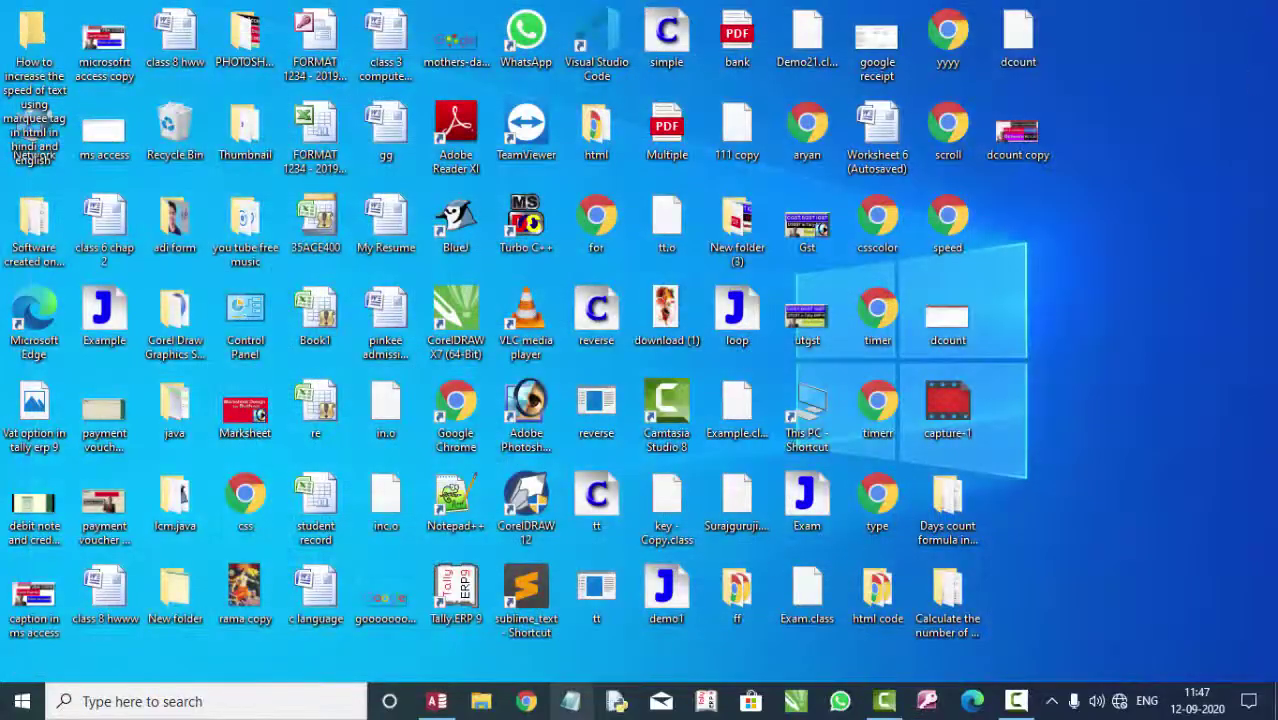
{"action": "left_click", "coordinate": [436, 700]}
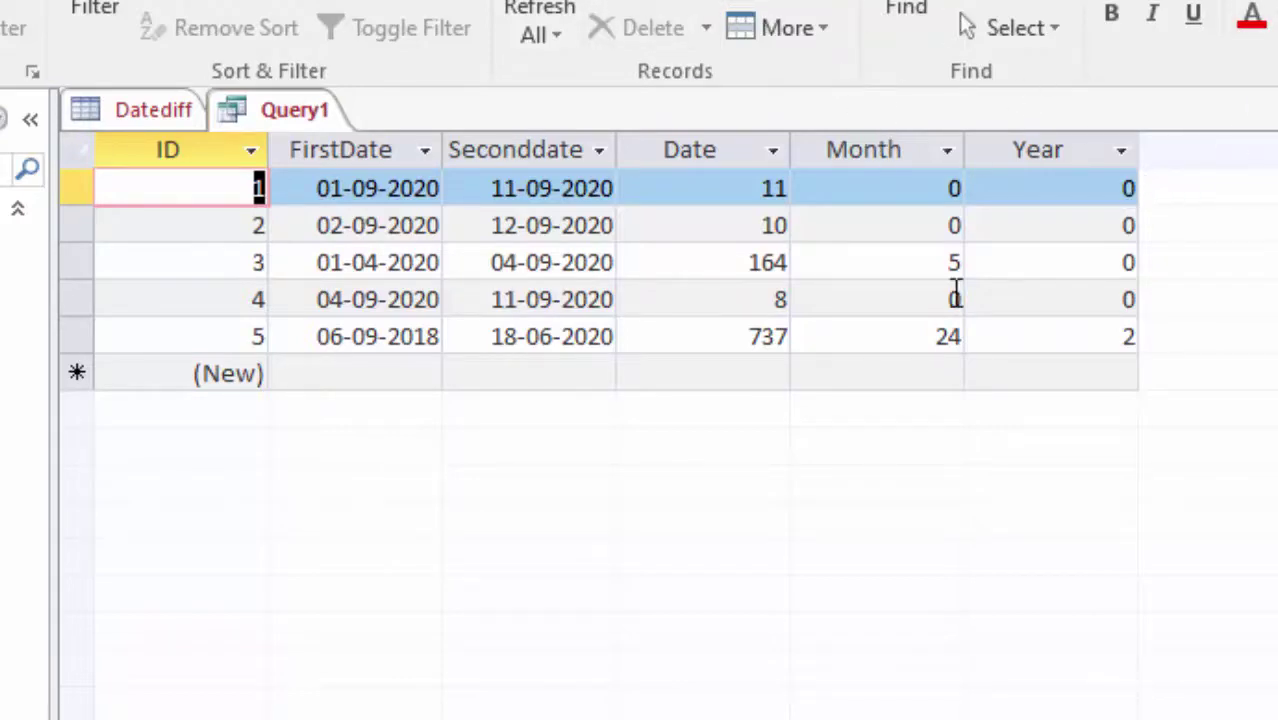
- Start a sixth record with FirstDate 06-05-2016, picking 6 May from the calendar and editing the year
{"action": "left_click", "coordinate": [380, 373]}
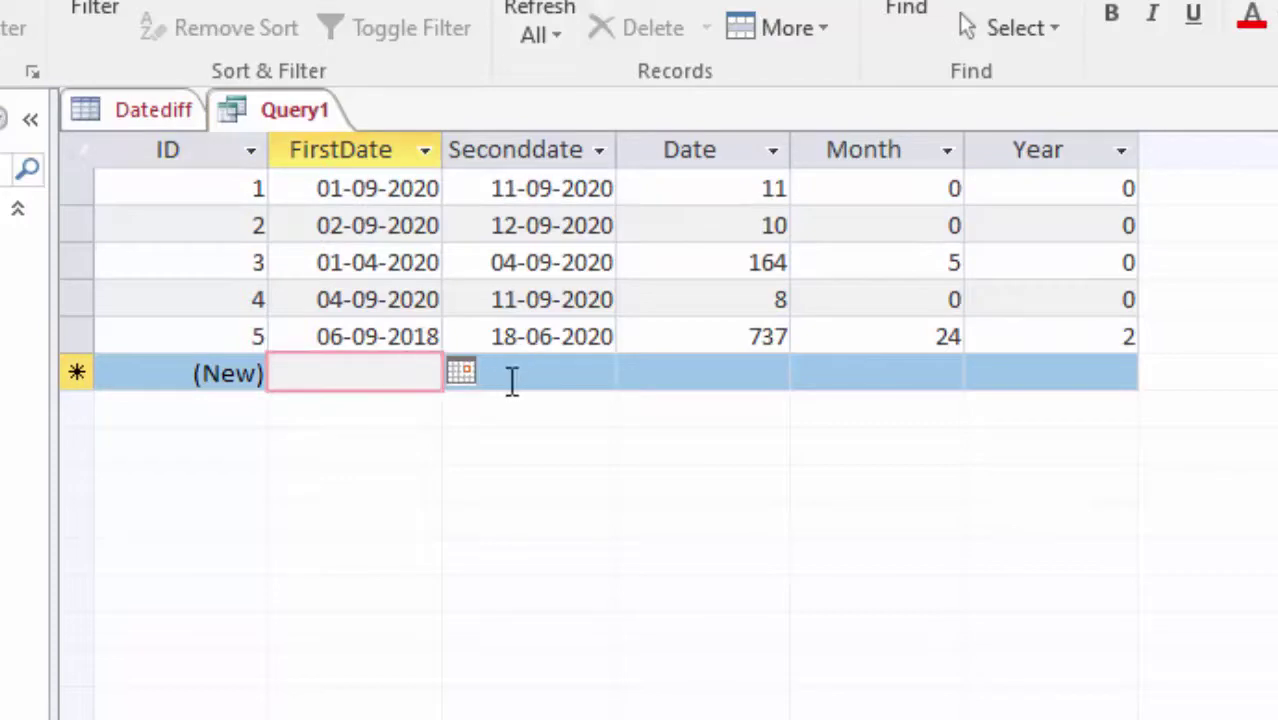
{"action": "left_click", "coordinate": [462, 370]}
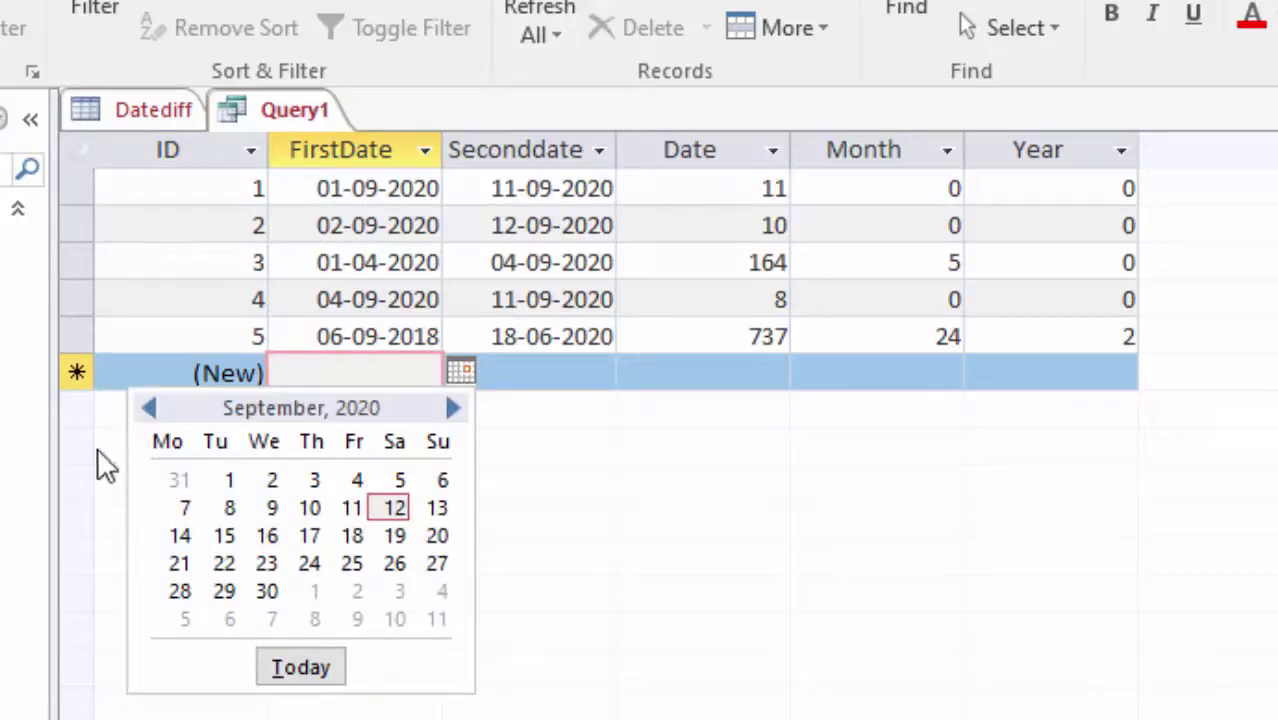
{"action": "left_click", "coordinate": [150, 408]}
{"action": "left_click", "coordinate": [154, 404]}
{"action": "left_click", "coordinate": [154, 404]}
{"action": "left_click", "coordinate": [156, 404]}
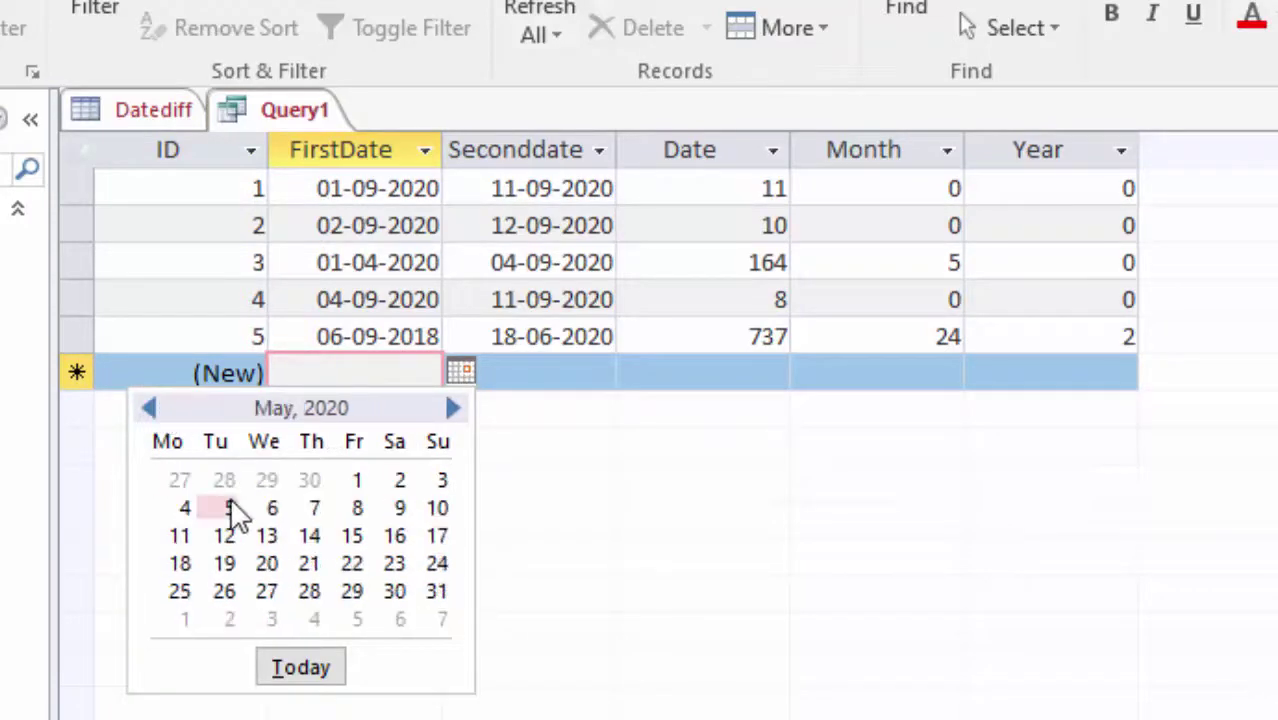
{"action": "left_click", "coordinate": [272, 510]}
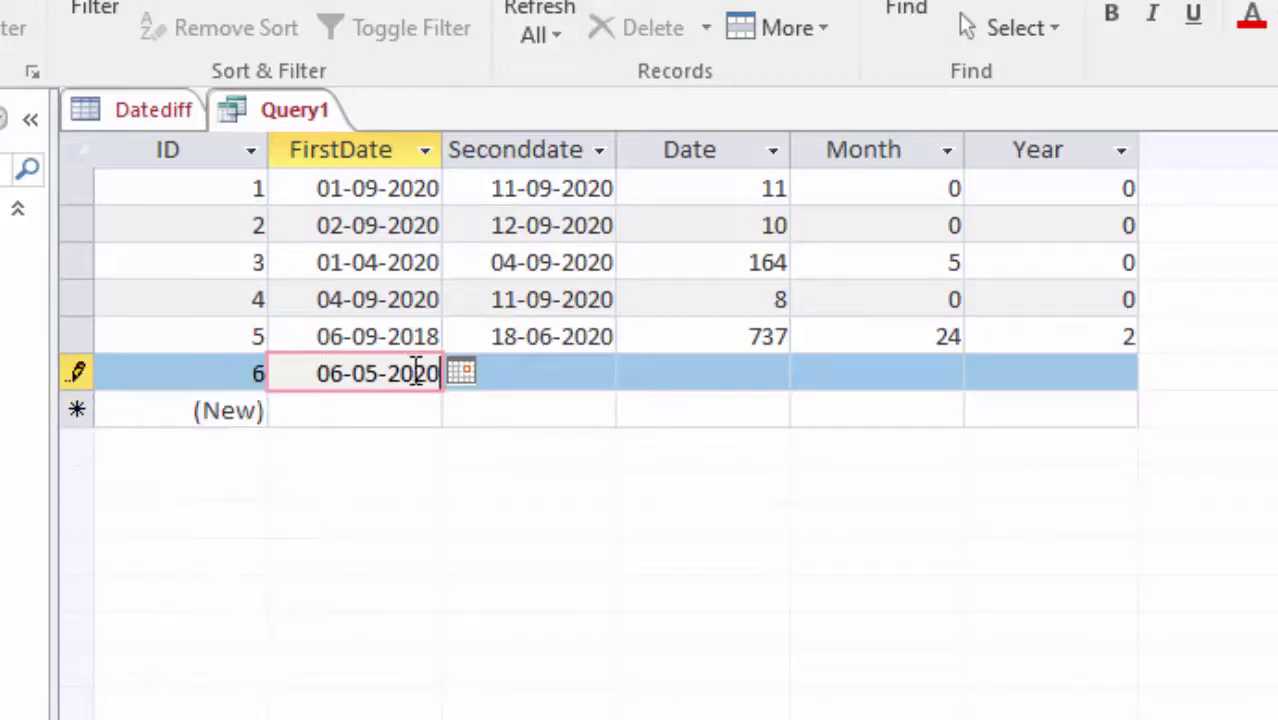
{"action": "key", "text": "BackSpace"}
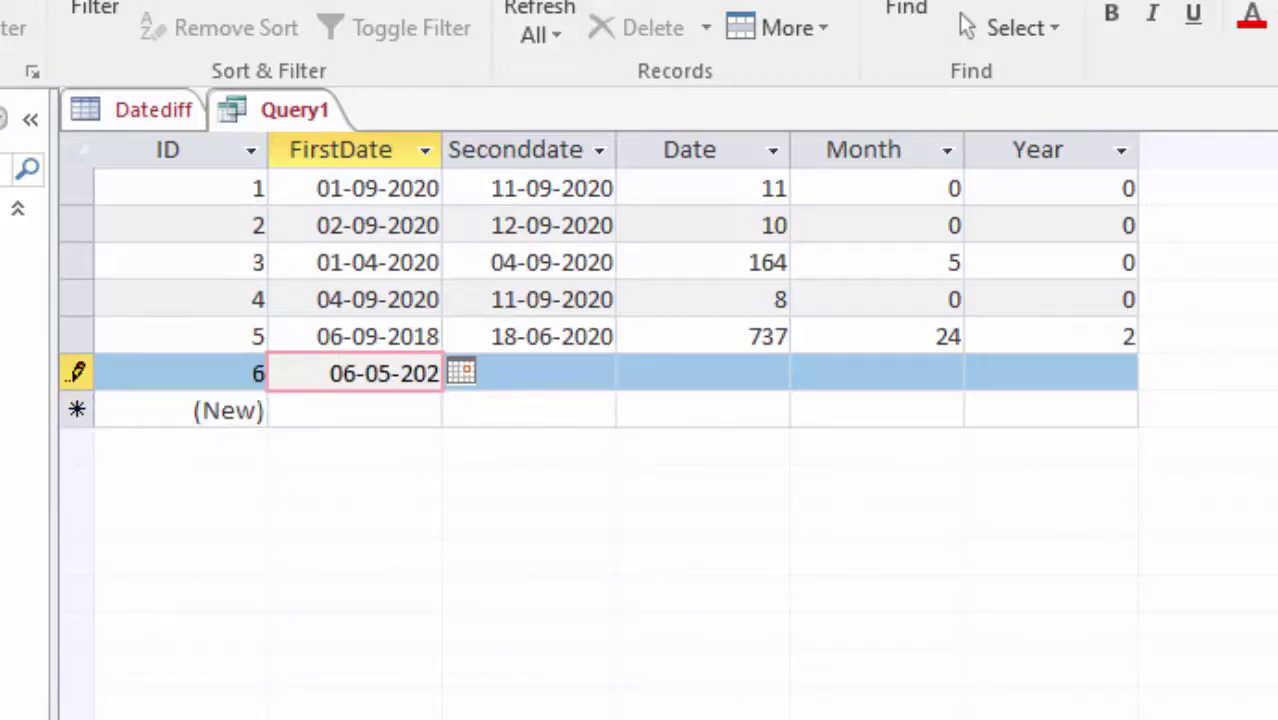
{"action": "key", "text": "BackSpace"}
{"action": "key", "text": "BackSpace"}
{"action": "type", "text": "0"}
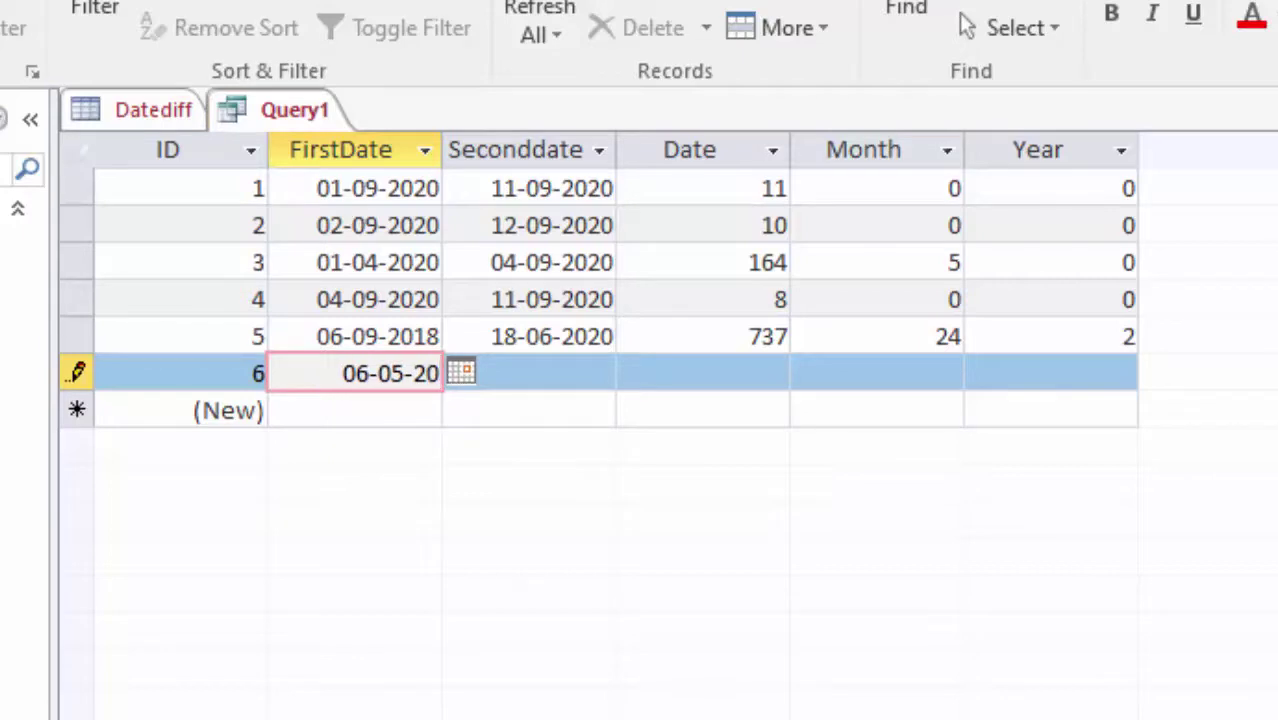
{"action": "type", "text": "16"}
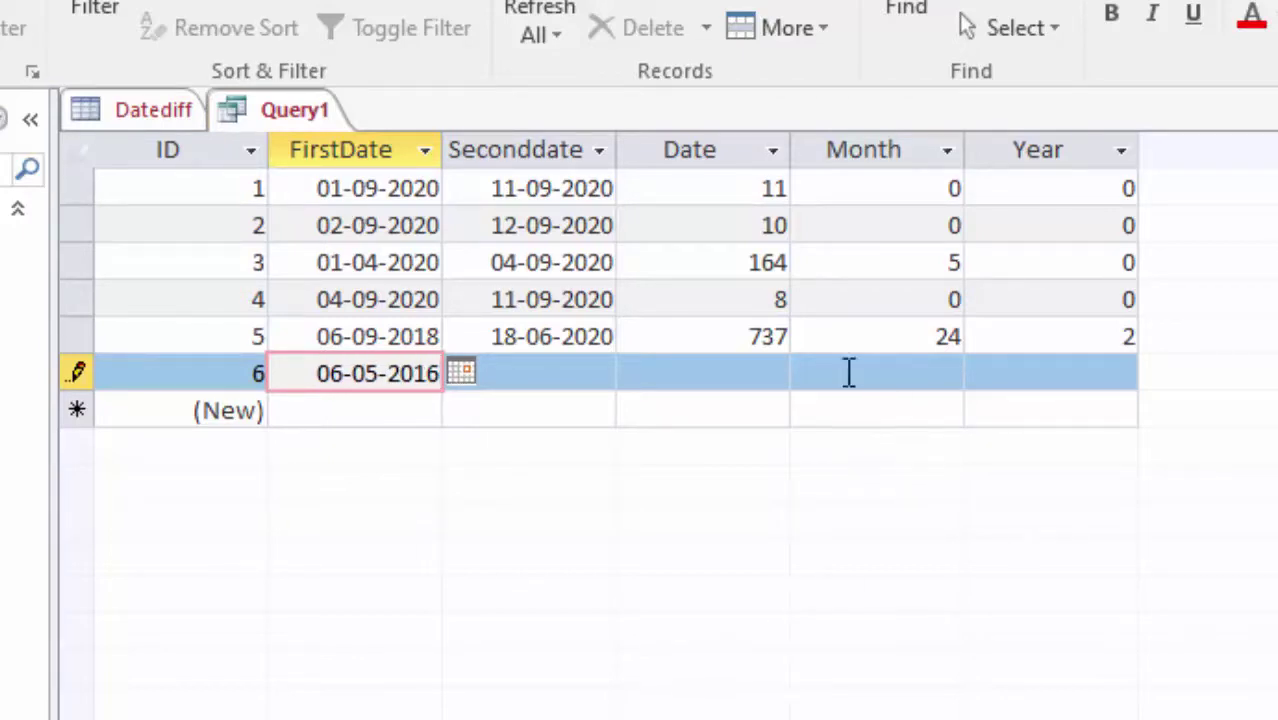
- Commit record 6's date so Date, Month and Year compute 1590, 52 and 4, checking today's date
{"action": "left_click", "coordinate": [731, 375]}
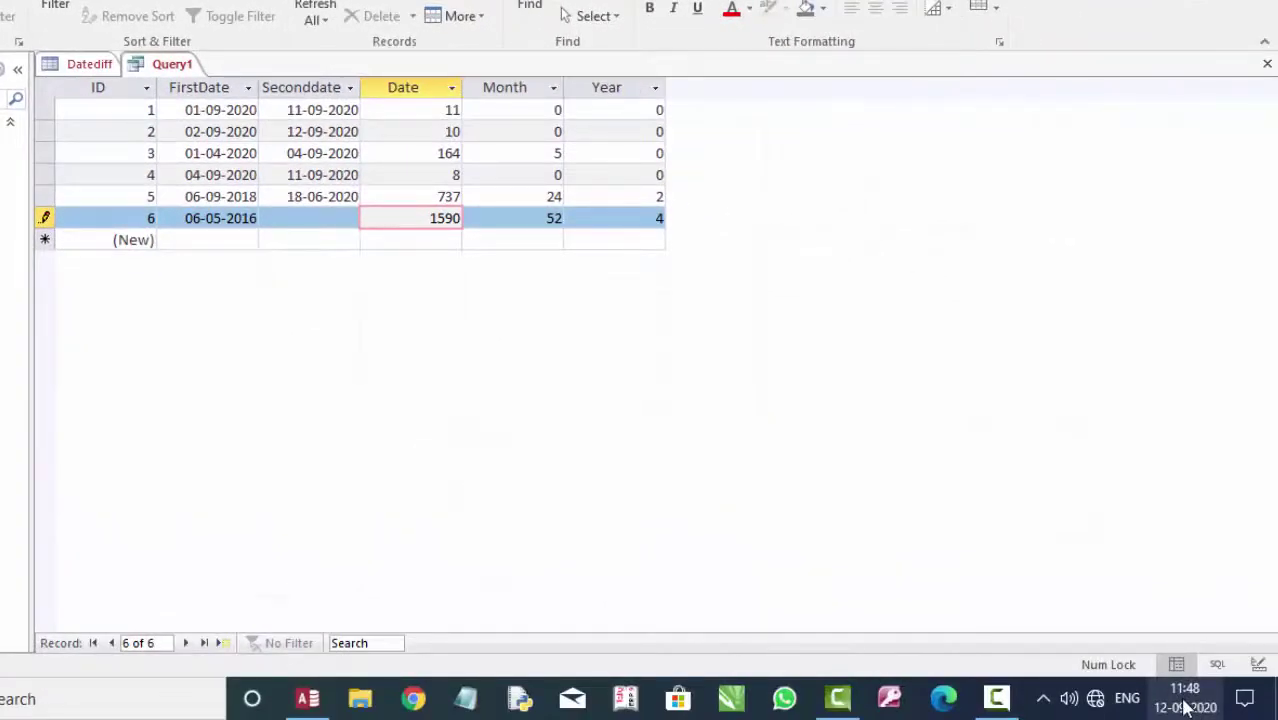
{"action": "left_click", "coordinate": [1185, 700]}
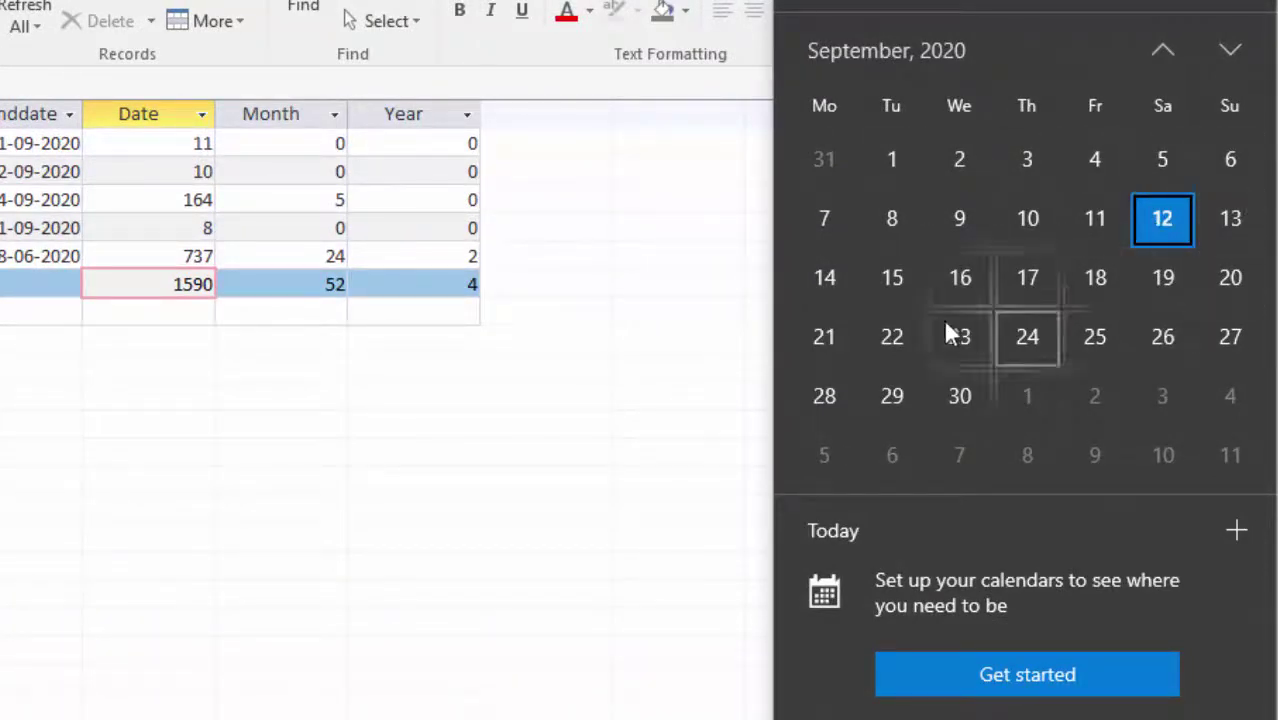
{"action": "left_click", "coordinate": [560, 568]}
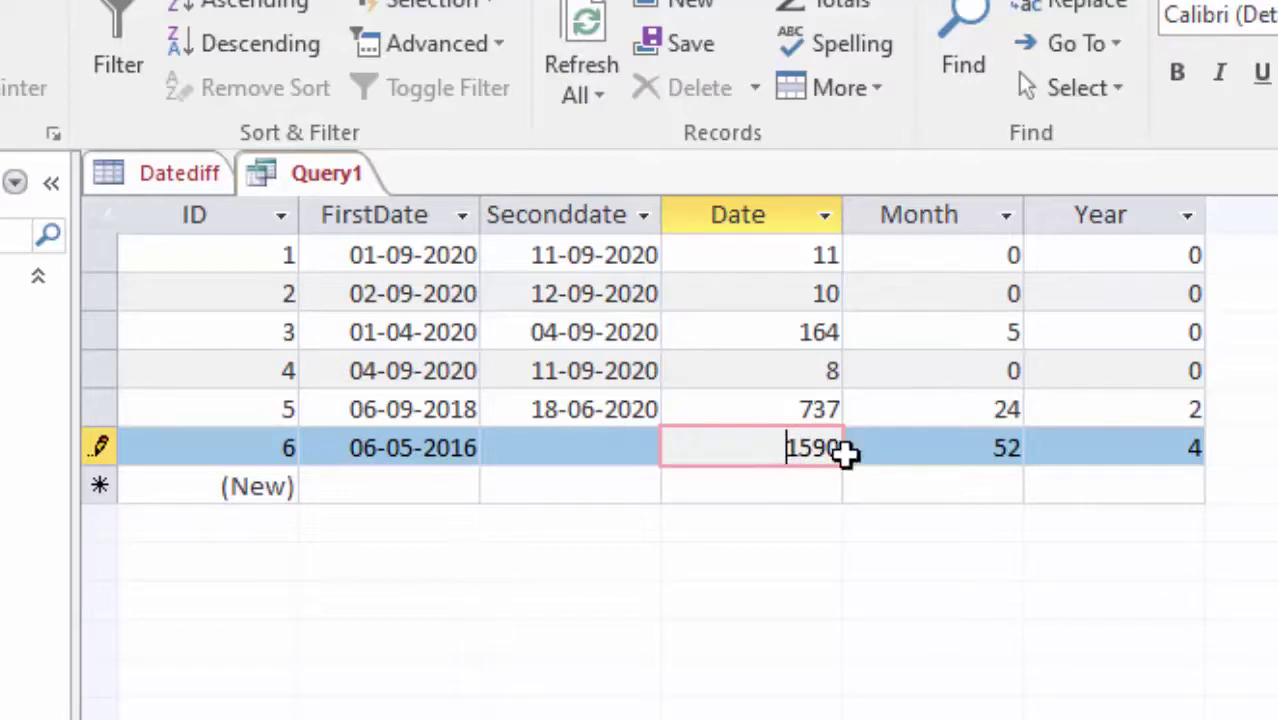
{"action": "left_click_drag", "start_coordinate": [977, 449], "coordinate": [1027, 457]}
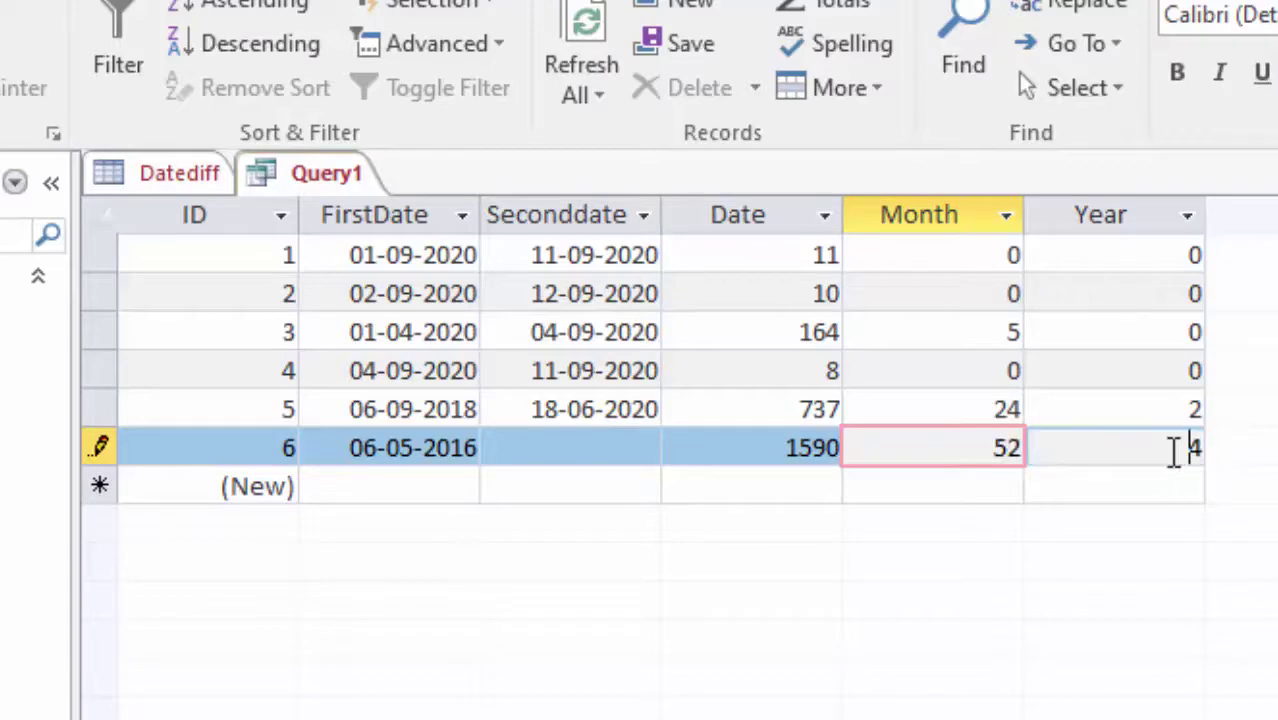
{"action": "left_click_drag", "start_coordinate": [1175, 448], "coordinate": [1204, 448]}
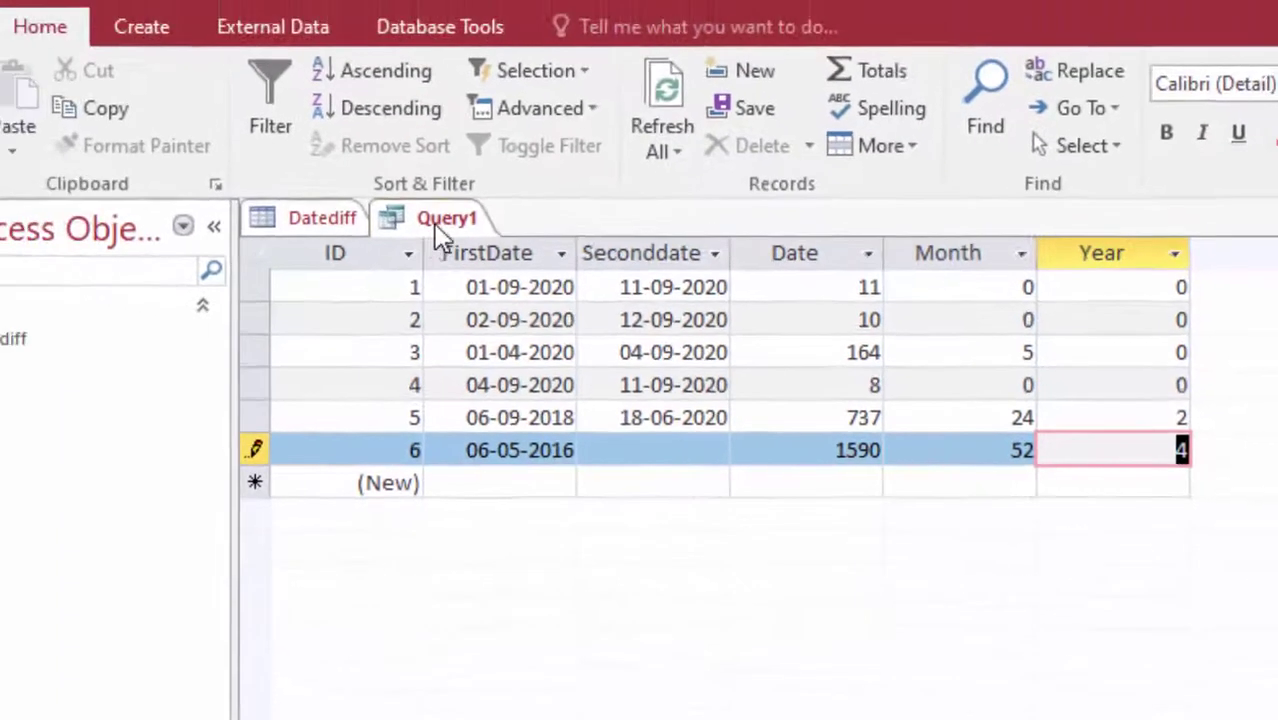
- Switch Query1 to Design View, narrow a grid column, and open the Datediff table's datasheet
{"action": "left_click", "coordinate": [498, 243]}
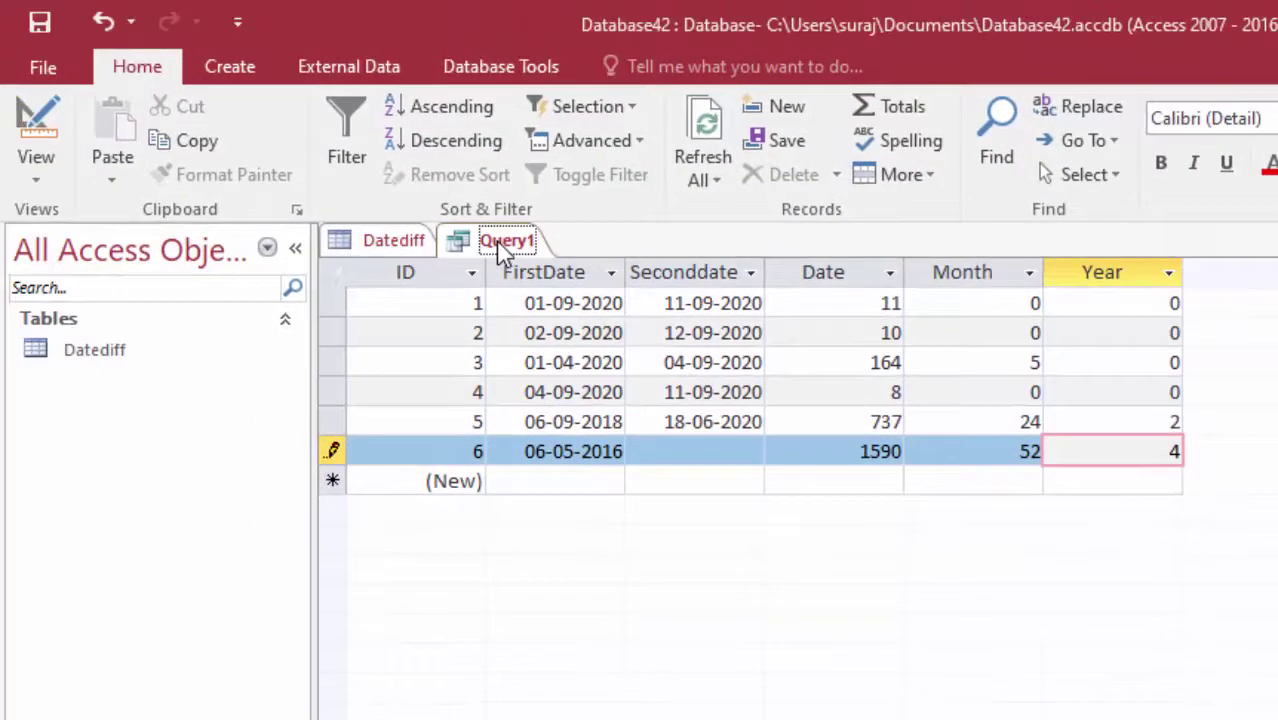
{"action": "left_click", "coordinate": [37, 126]}
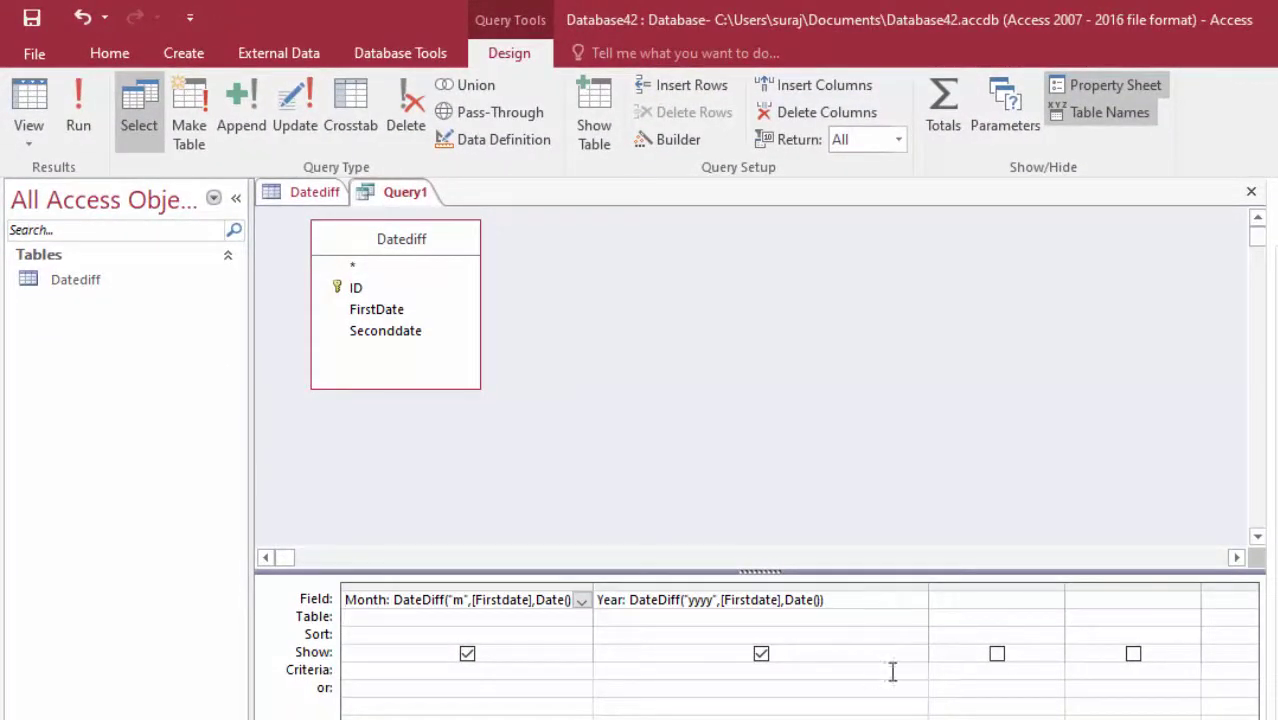
{"action": "left_click_drag", "start_coordinate": [926, 590], "coordinate": [864, 590]}
{"action": "double_click", "coordinate": [40, 284]}
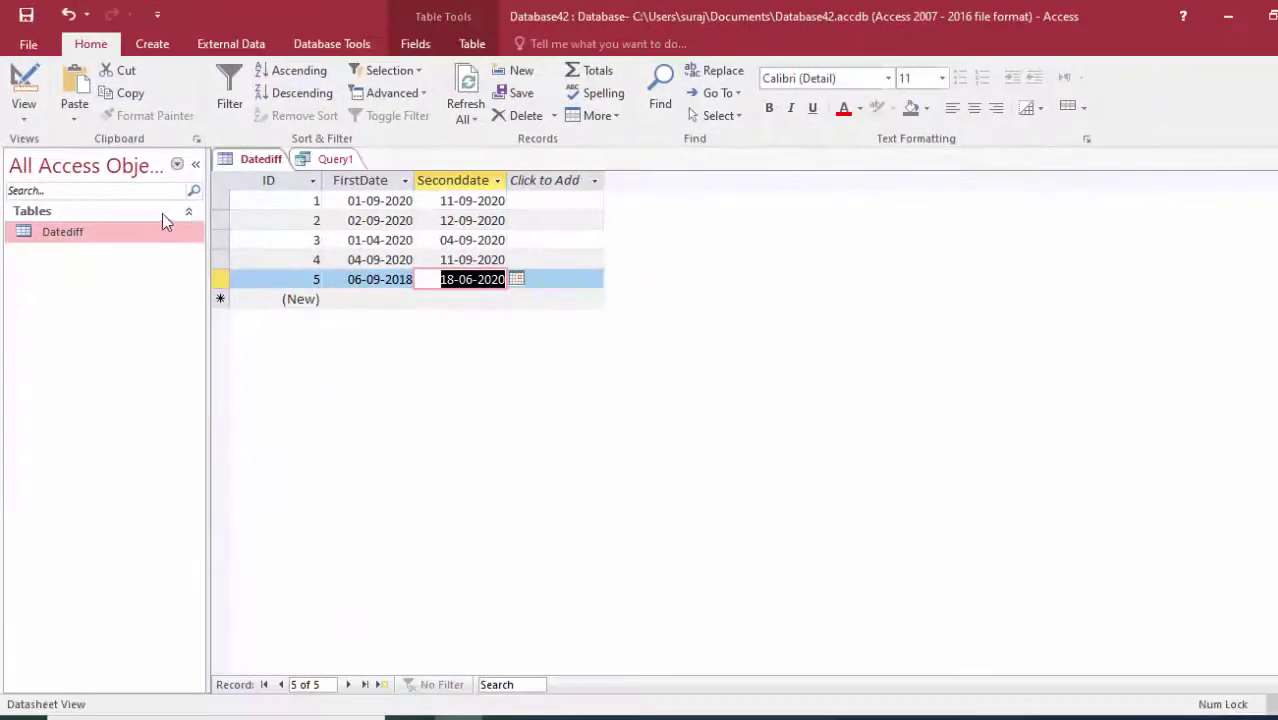
- Begin a new calculated field labelled 'Days:' in the grid column after Year
{"action": "left_click", "coordinate": [330, 159]}
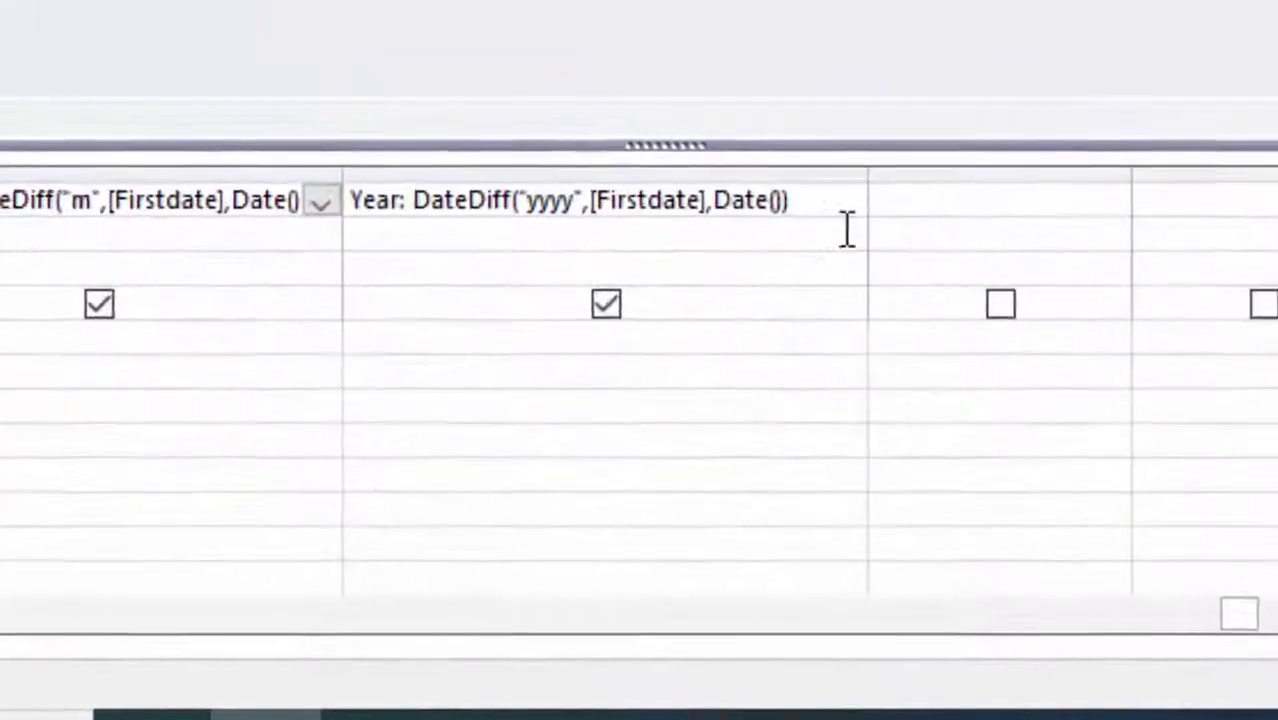
{"action": "left_click", "coordinate": [911, 170]}
{"action": "type", "text": "Year"}
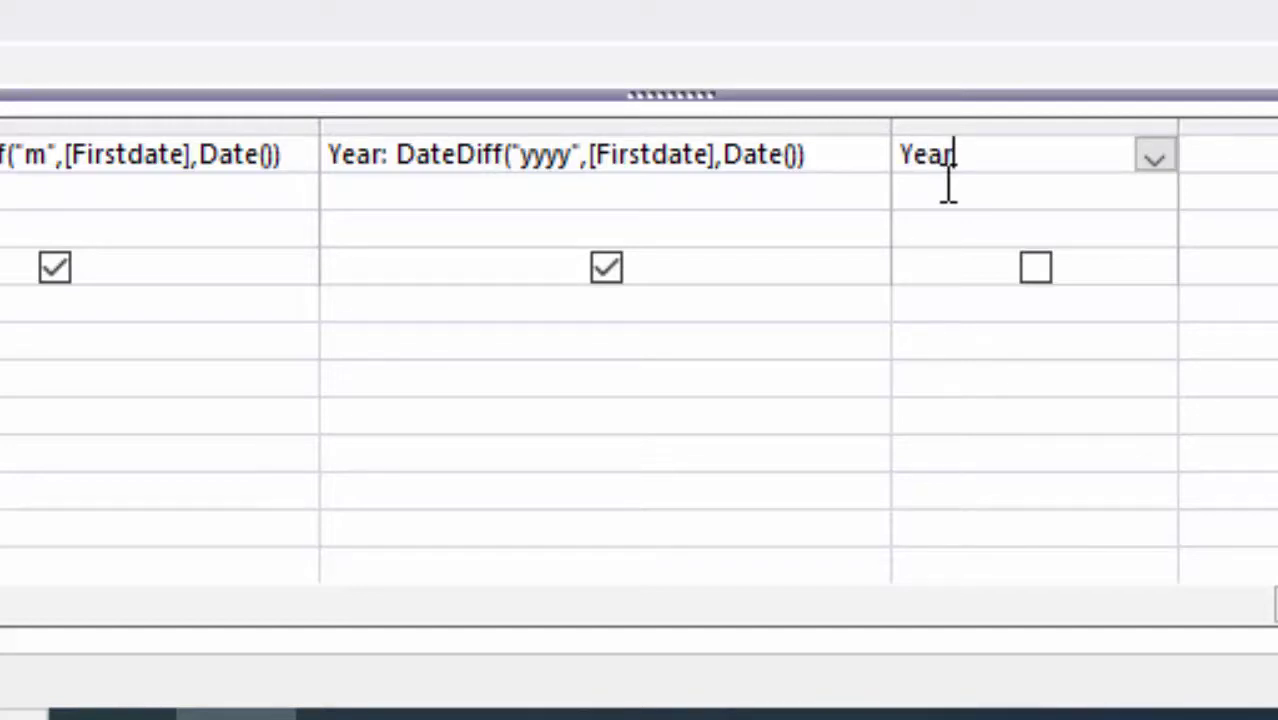
{"action": "key", "text": "BackSpace"}
{"action": "key", "text": "BackSpace"}
{"action": "key", "text": "BackSpace"}
{"action": "type", "text": "Da"}
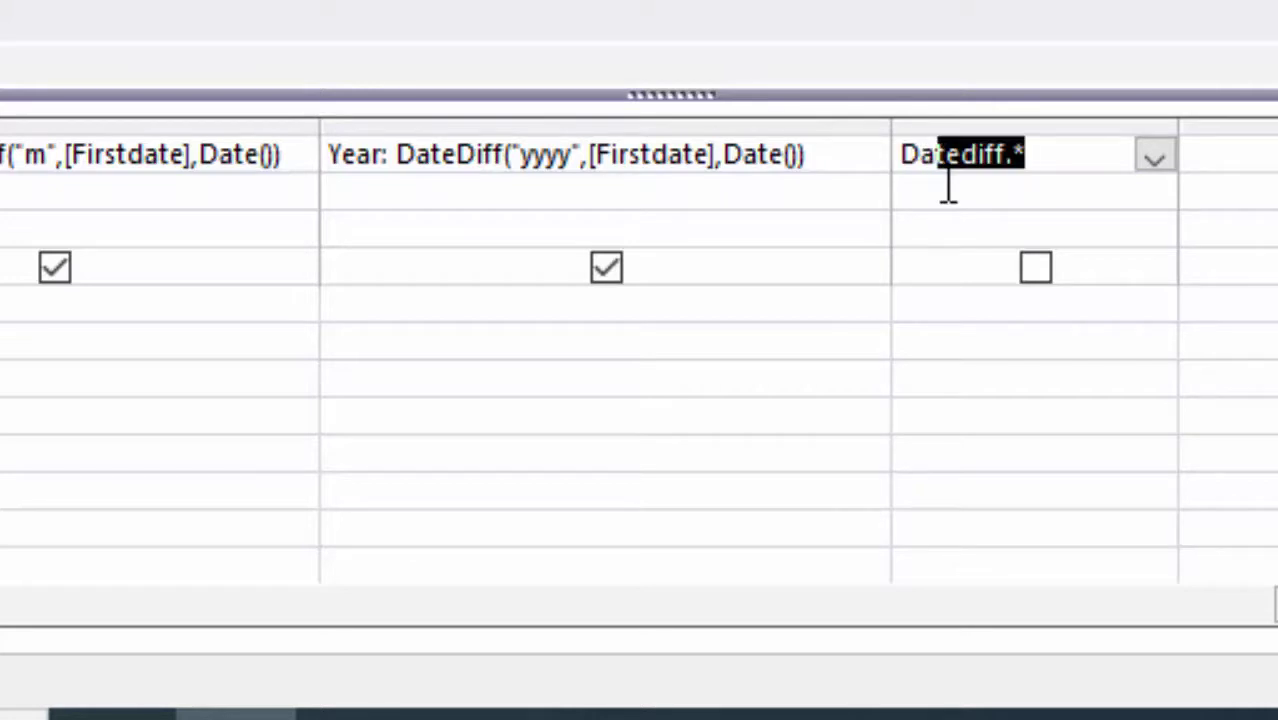
{"action": "type", "text": "ys"}
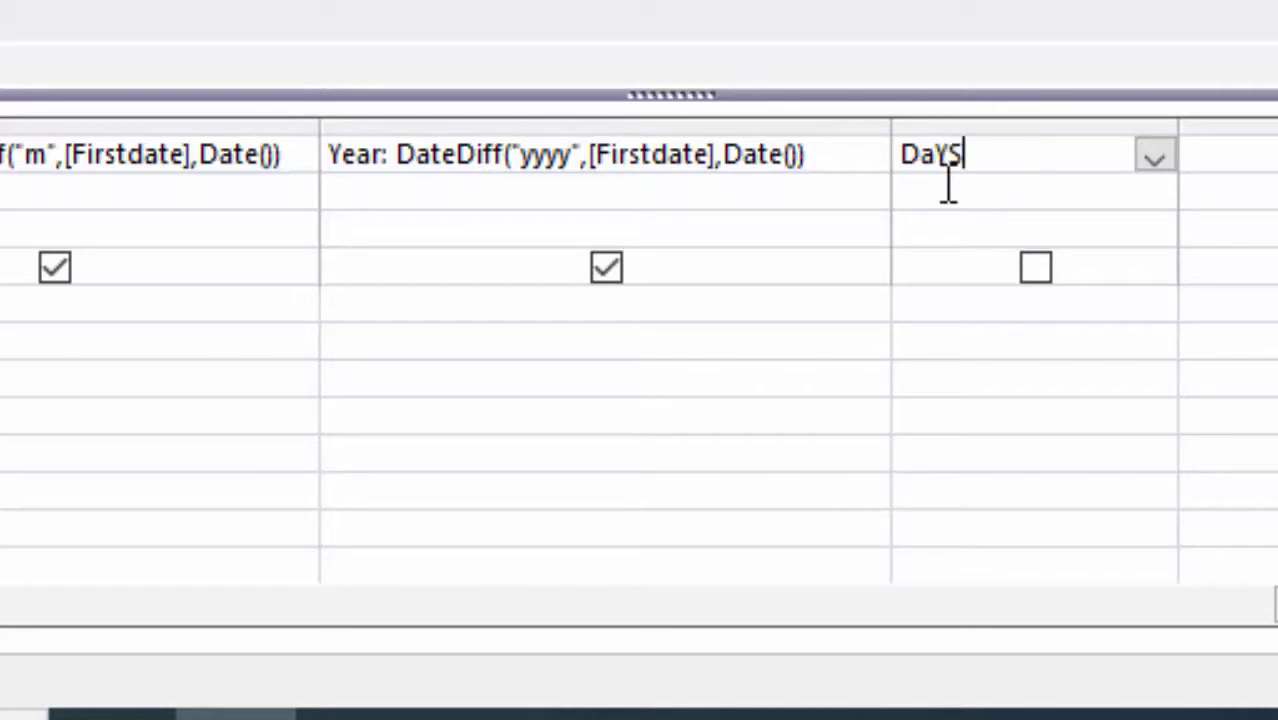
{"action": "type", "text": ":"}
{"action": "right_click", "coordinate": [1002, 150]}
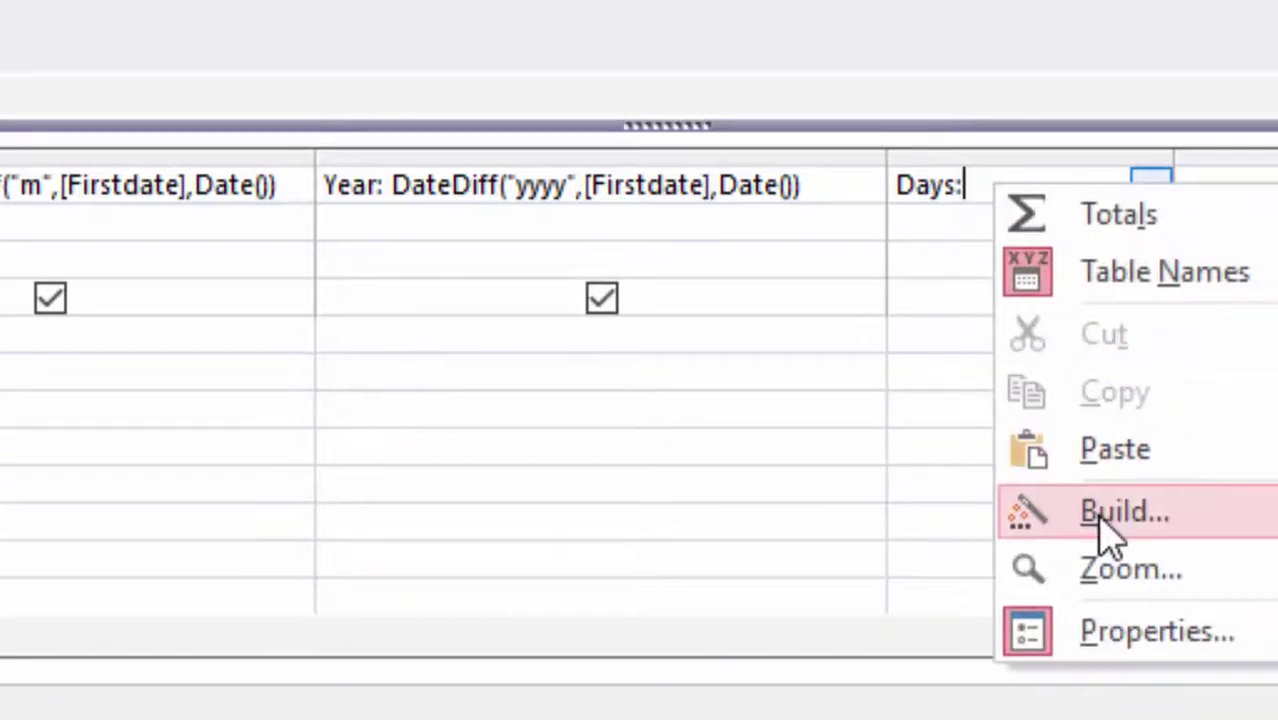
{"action": "left_click", "coordinate": [1110, 485]}
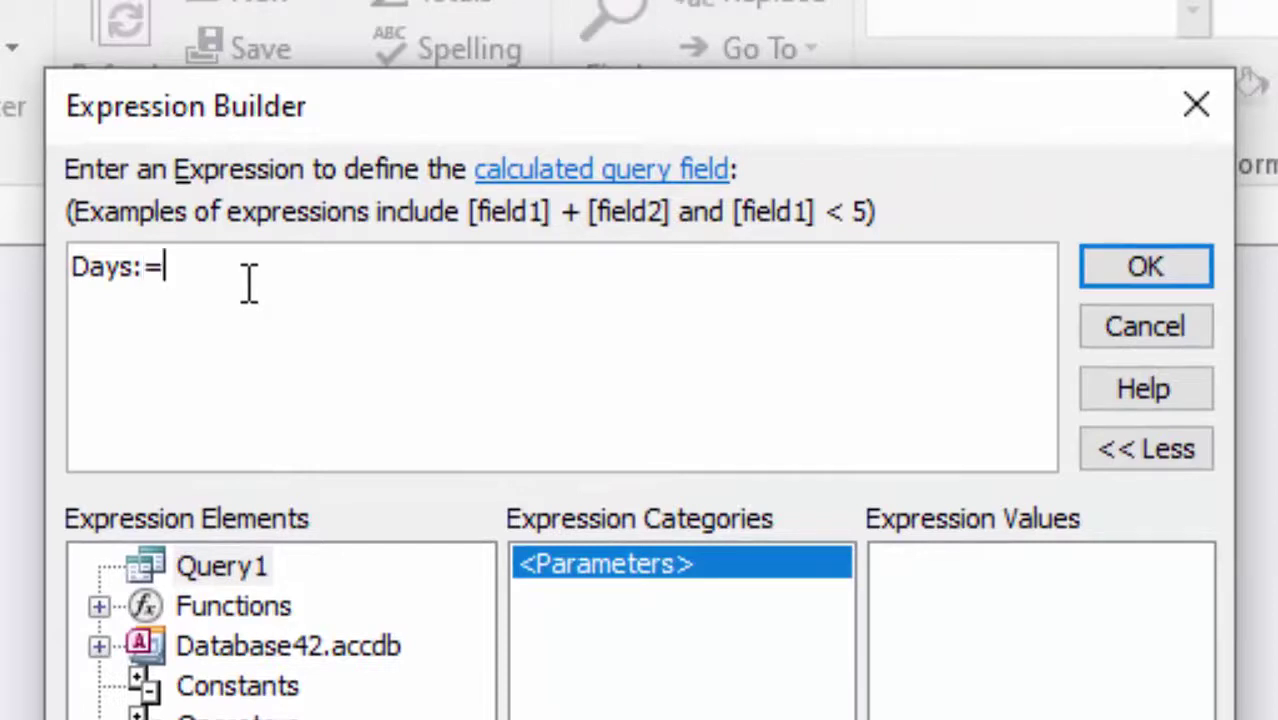
{"action": "type", "text": "da"}
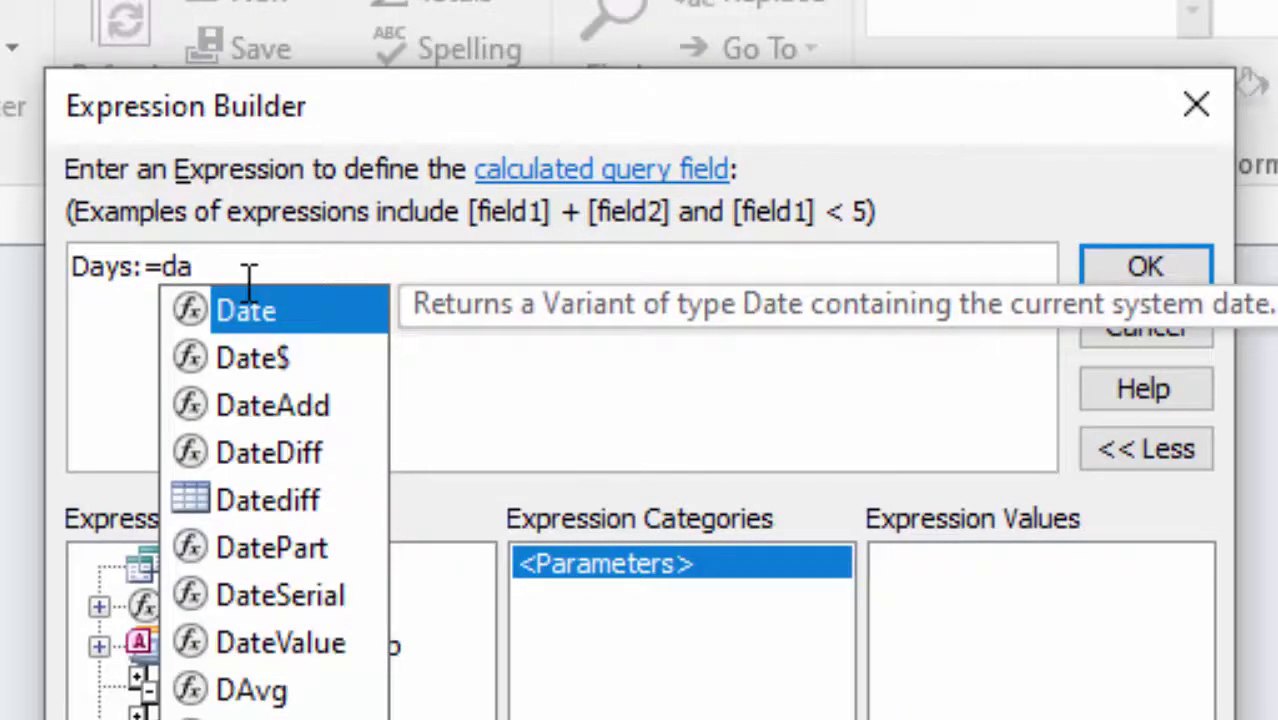
{"action": "type", "text": "te"}
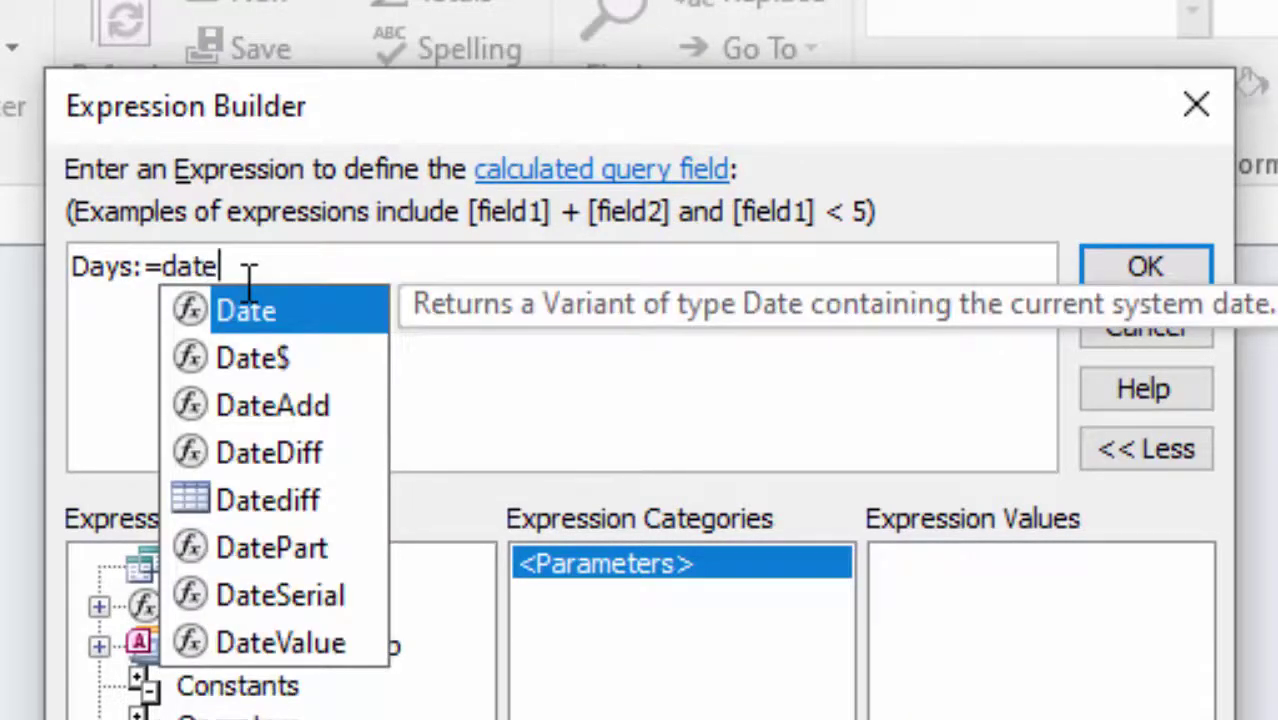
{"action": "key", "text": "Down"}
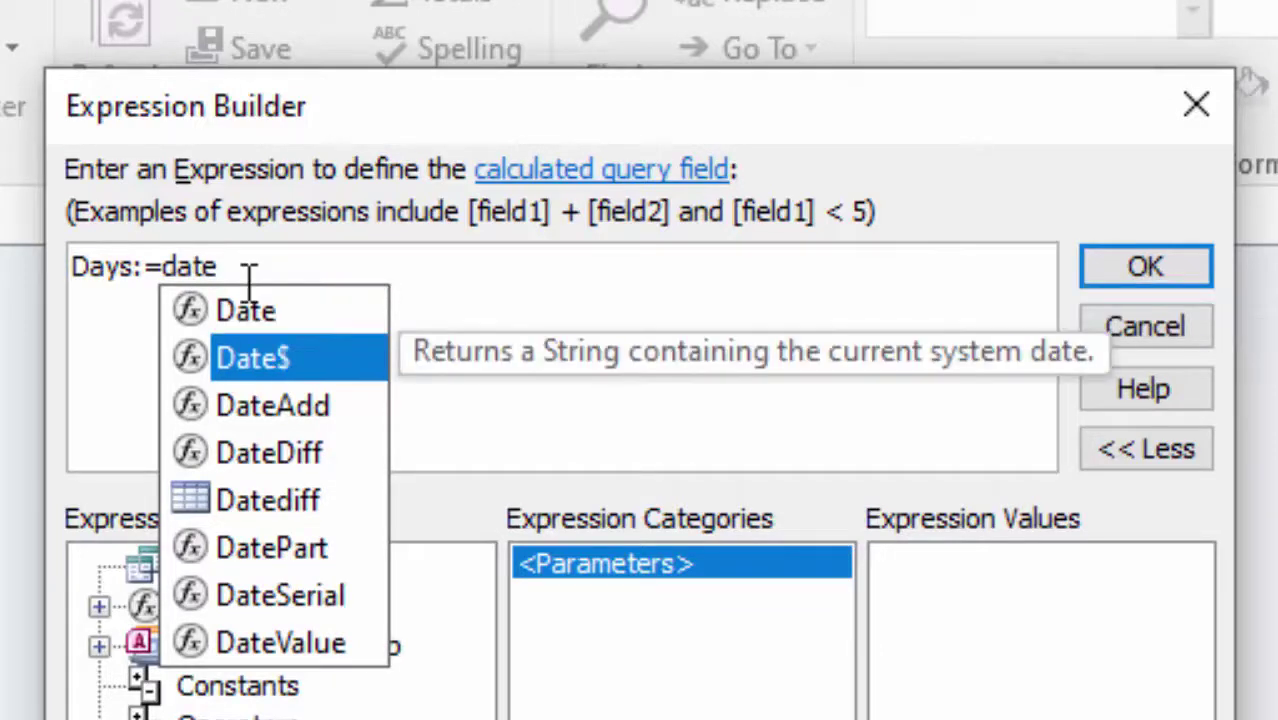
{"action": "key", "text": "Down"}
{"action": "key", "text": "Down"}
{"action": "key", "text": "Tab"}
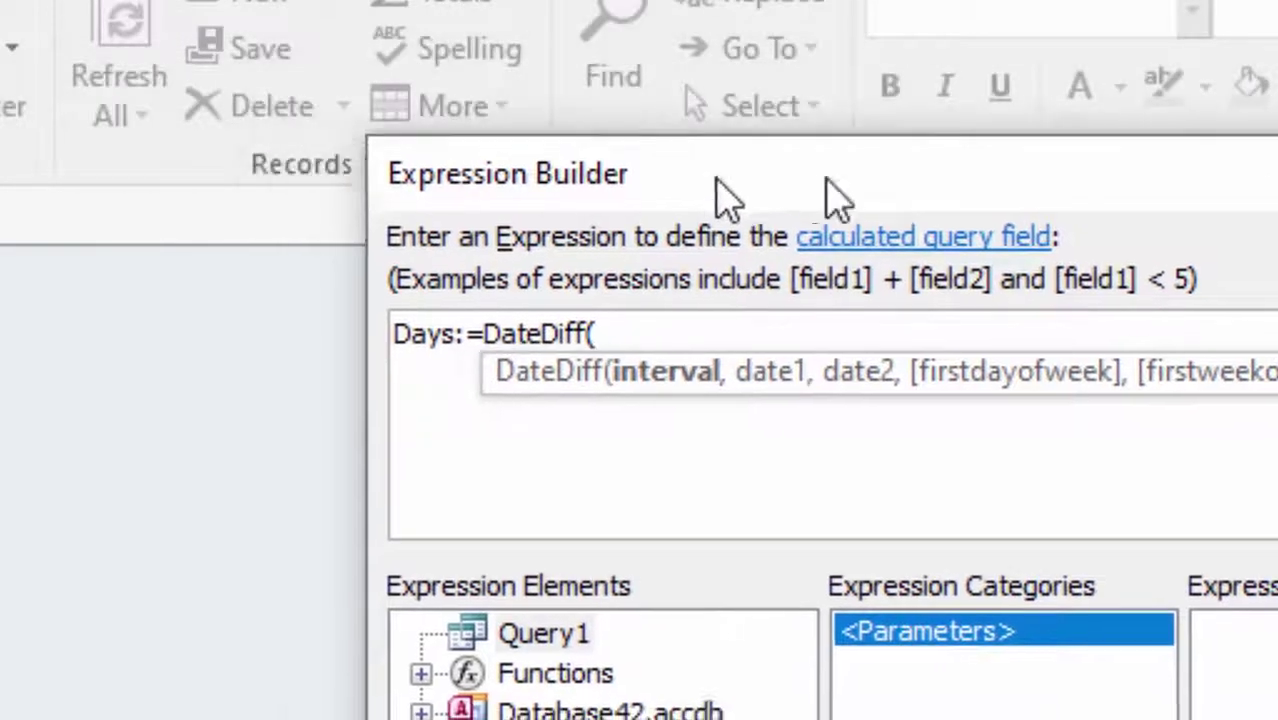
{"action": "left_click_drag", "start_coordinate": [718, 185], "coordinate": [1093, 117]}
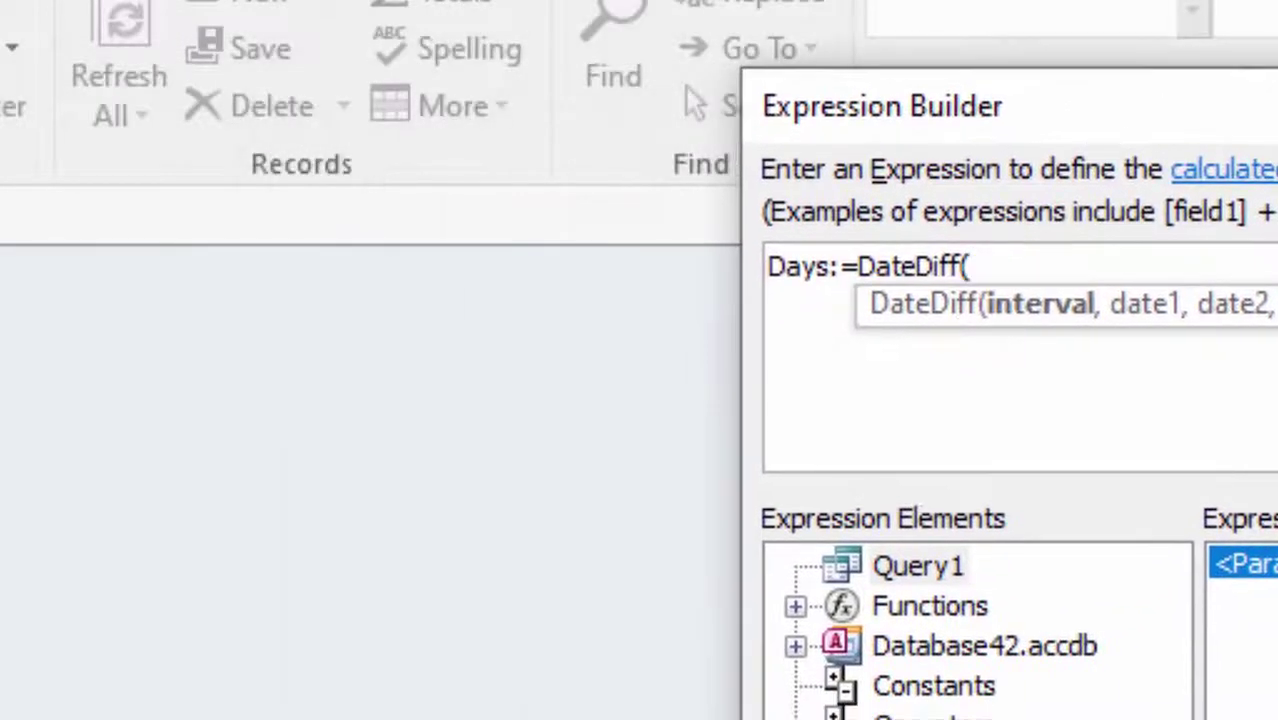
{"action": "key", "text": "Escape"}
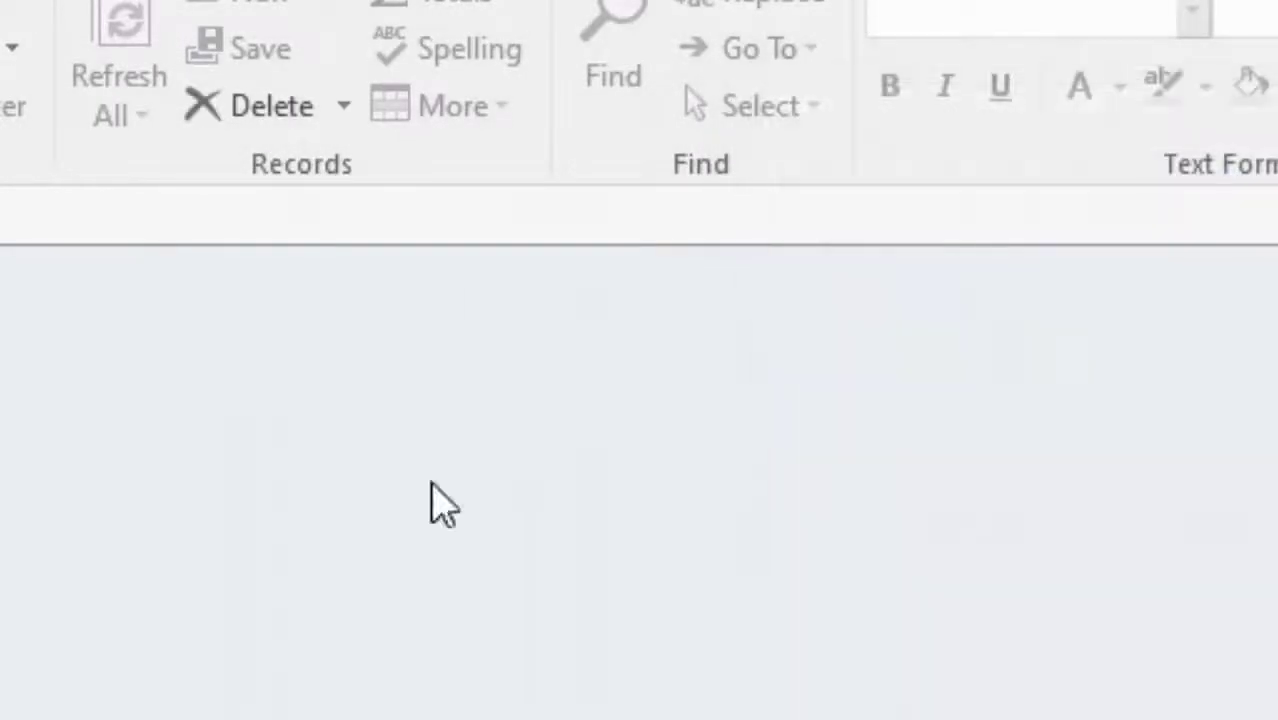
{"action": "type", "text": "Days:"}
- Paste DateDiff("d",[Firstdate],Date()) into the Days field and widen its column
{"action": "left_click", "coordinate": [602, 377]}
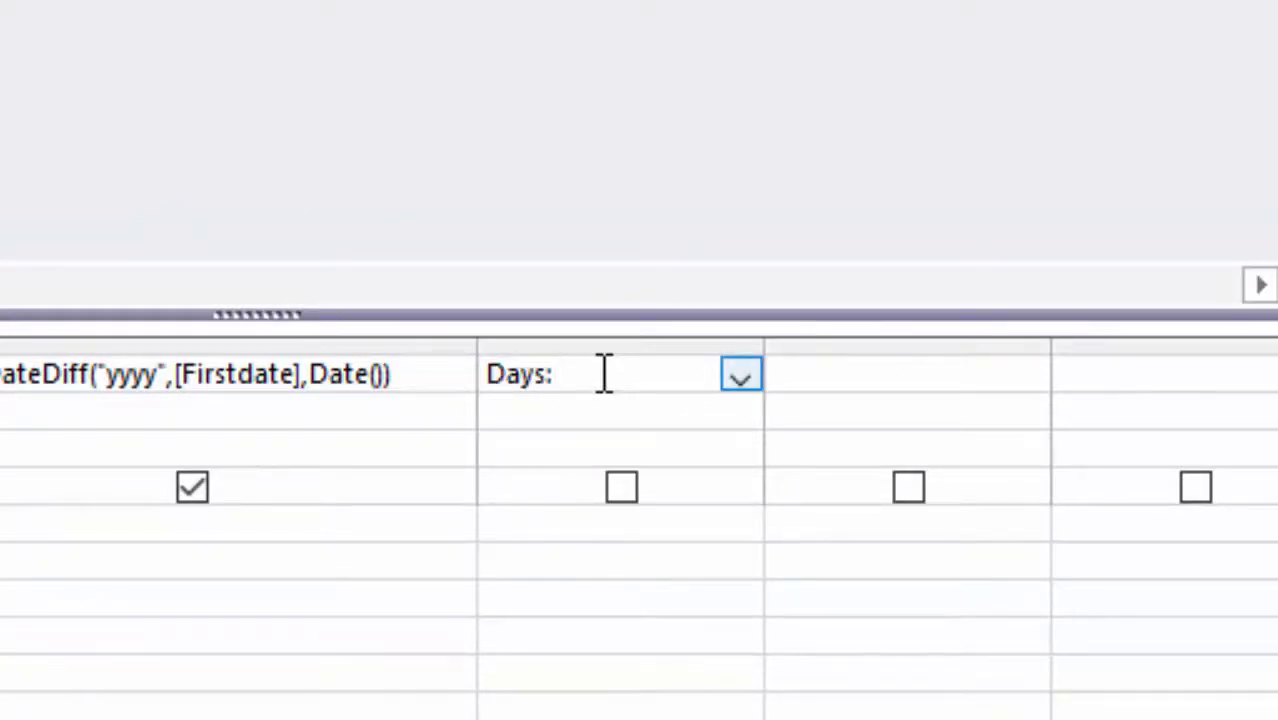
{"action": "key", "text": "ctrl+v"}
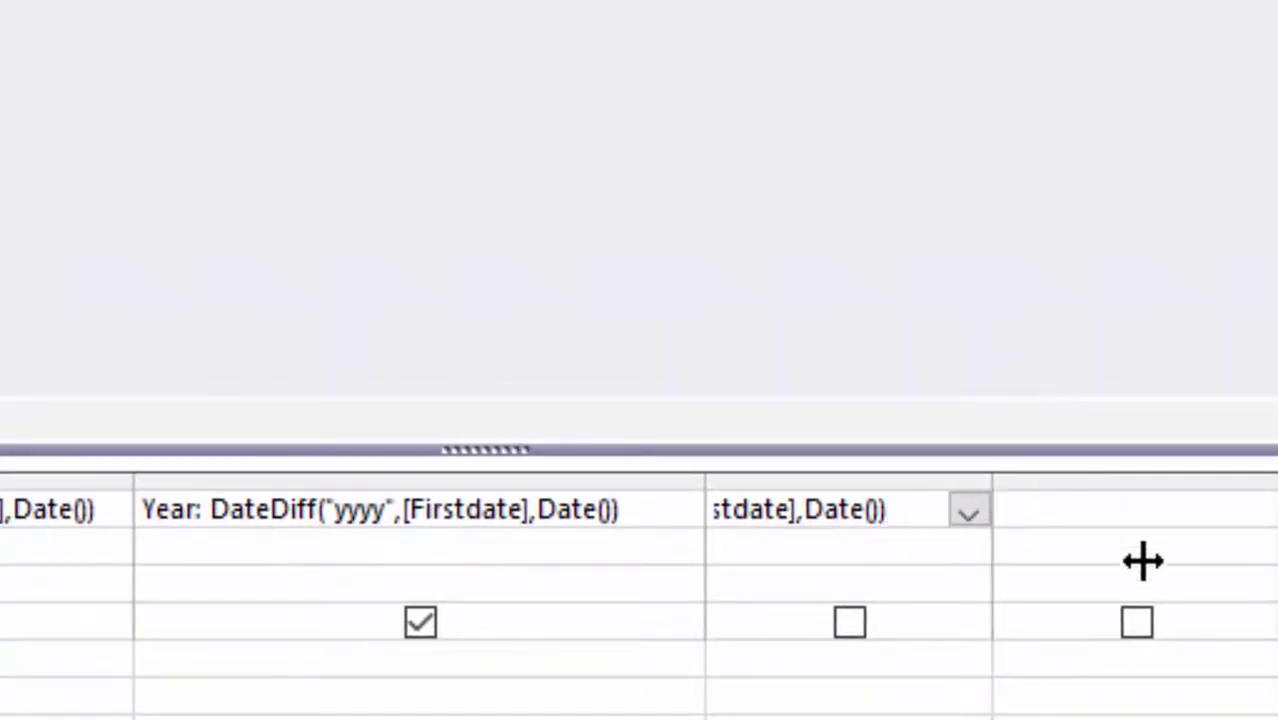
{"action": "left_click_drag", "start_coordinate": [1143, 561], "coordinate": [1224, 596]}
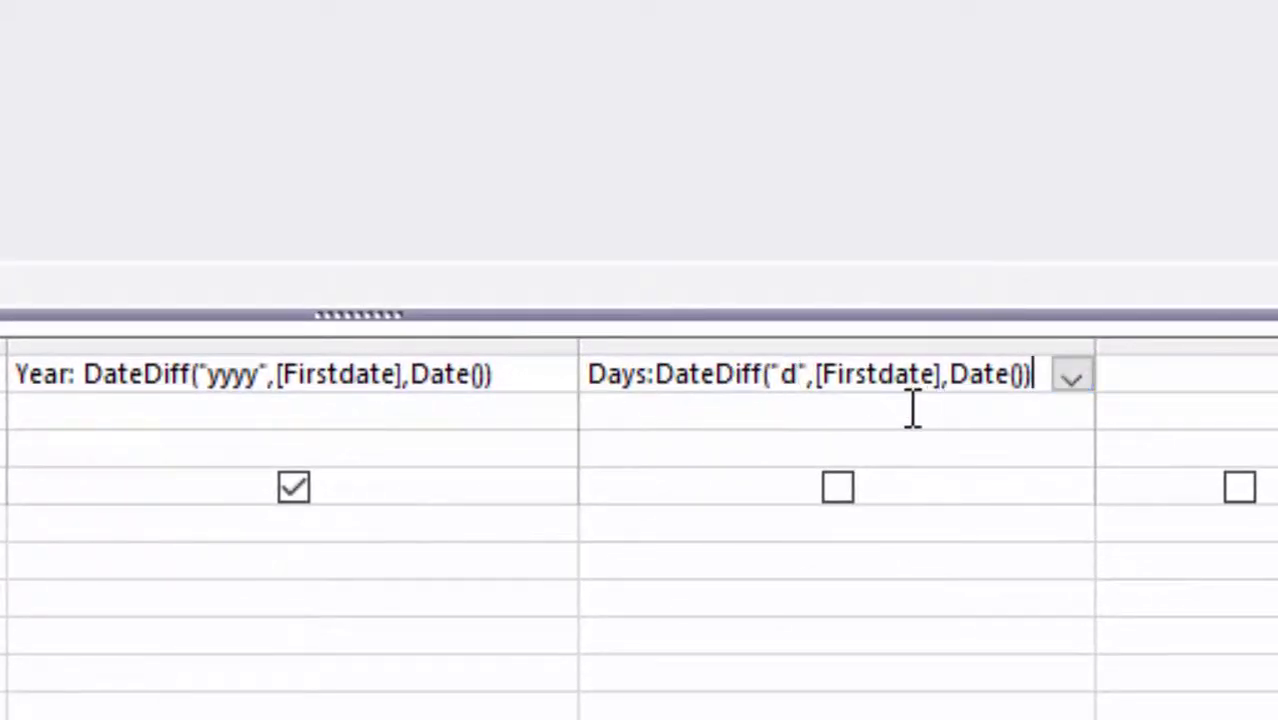
- Change the field reference to [Seconddate] and remove stray characters, giving DateDiff("d",[Seconddate],Date())
{"action": "left_click", "coordinate": [880, 372]}
{"action": "key", "text": "BackSpace"}
{"action": "key", "text": "BackSpace"}
{"action": "key", "text": "BackSpace"}
{"action": "key", "text": "BackSpace"}
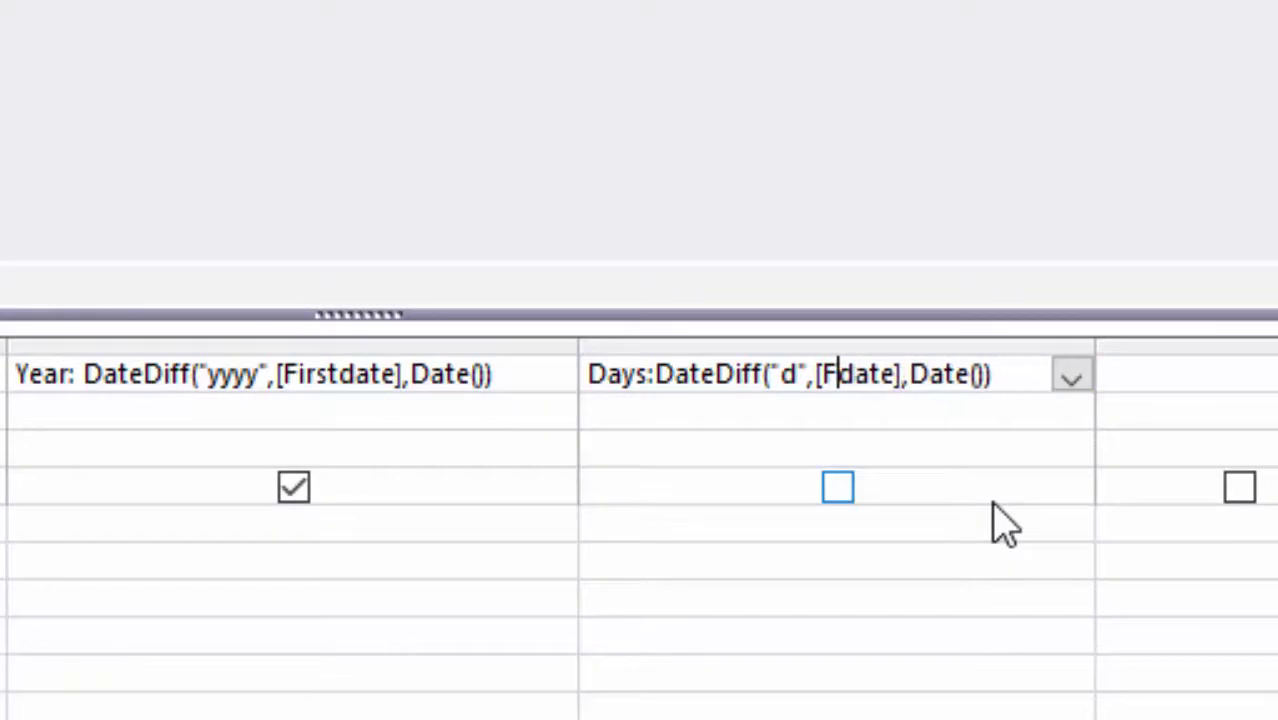
{"action": "key", "text": "BackSpace"}
{"action": "type", "text": "S"}
{"action": "type", "text": "econd"}
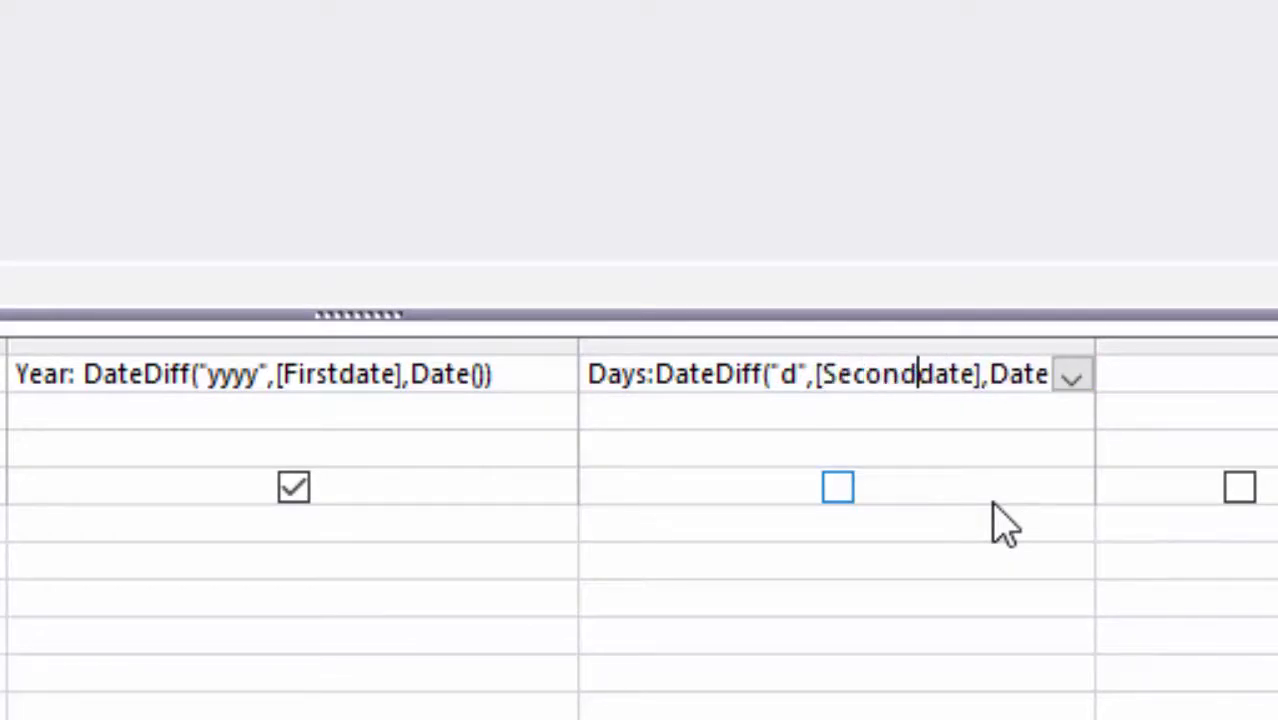
{"action": "type", "text": "date"}
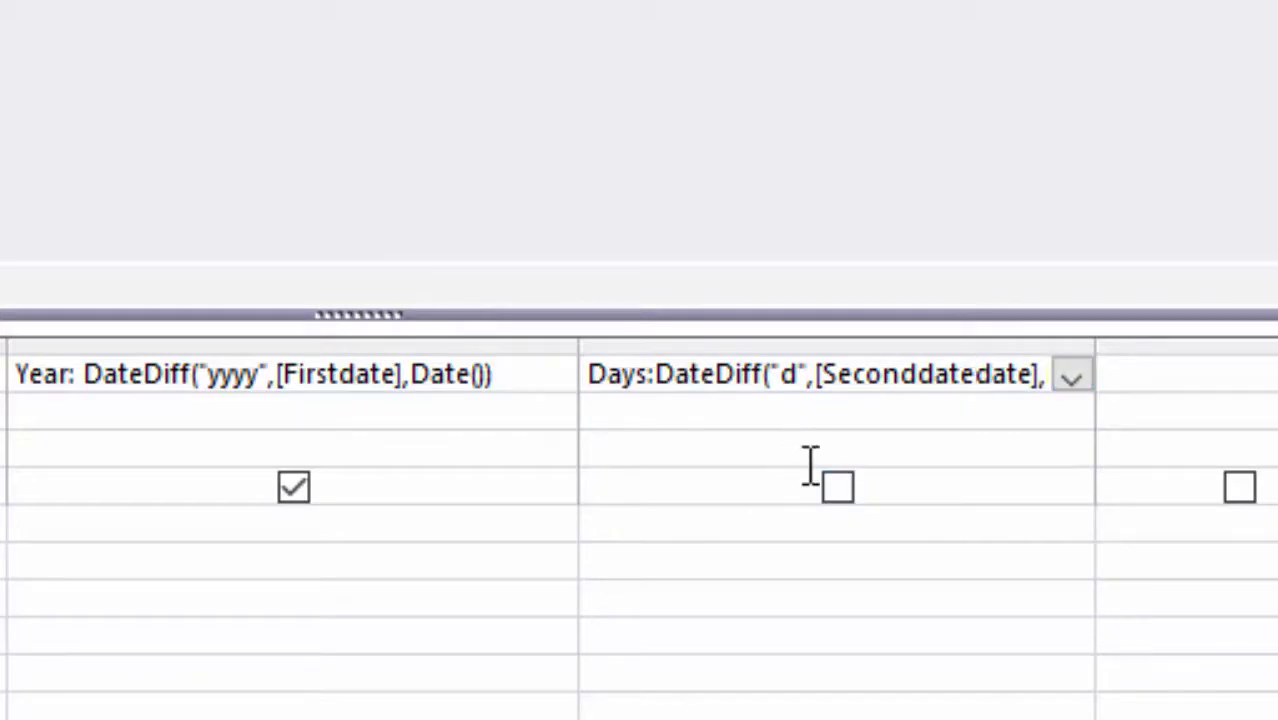
{"action": "type", "text": "]"}
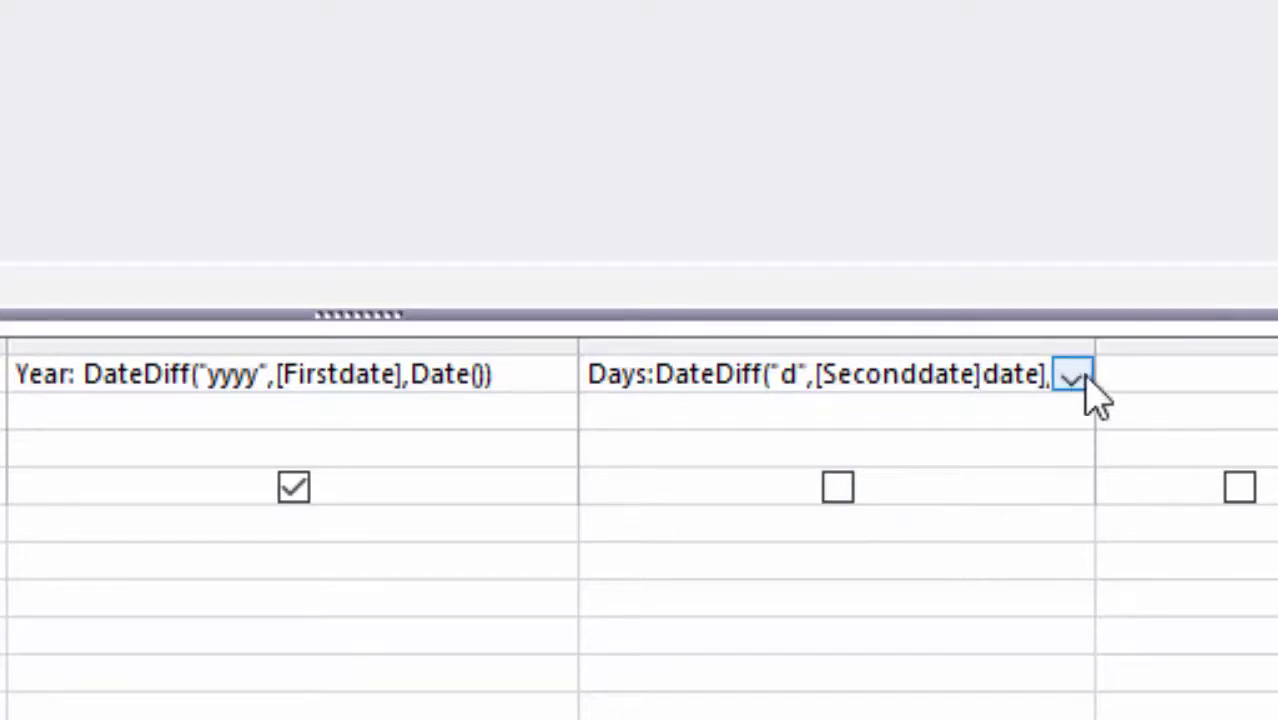
{"action": "left_click_drag", "start_coordinate": [1098, 343], "coordinate": [1220, 440]}
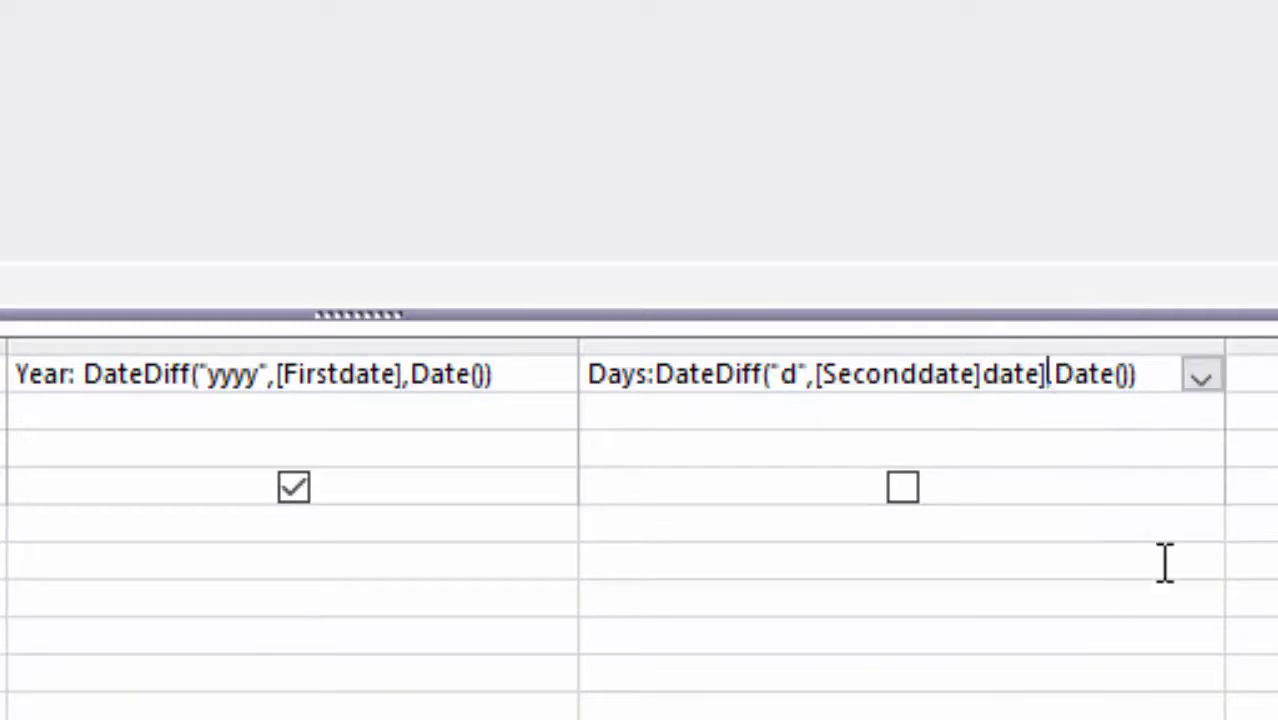
{"action": "key", "text": "BackSpace"}
{"action": "key", "text": "BackSpace"}
{"action": "key", "text": "BackSpace"}
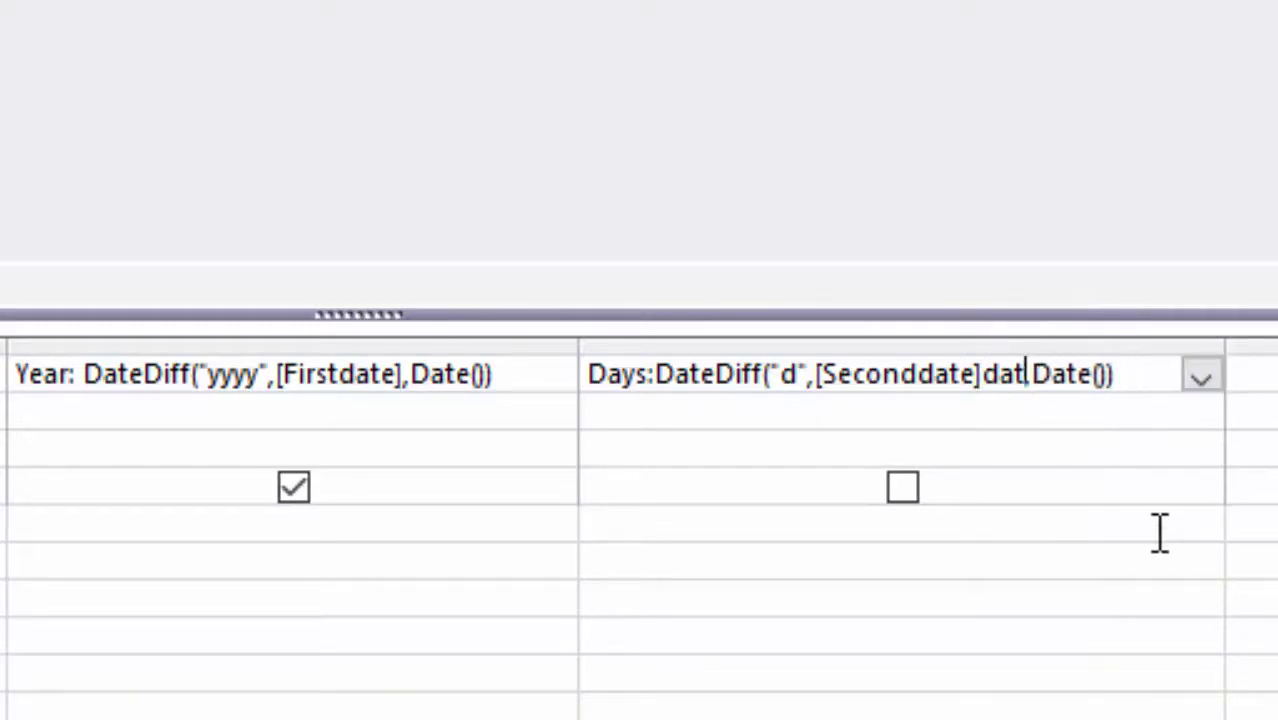
{"action": "key", "text": "BackSpace"}
{"action": "key", "text": "BackSpace"}
{"action": "key", "text": "BackSpace"}
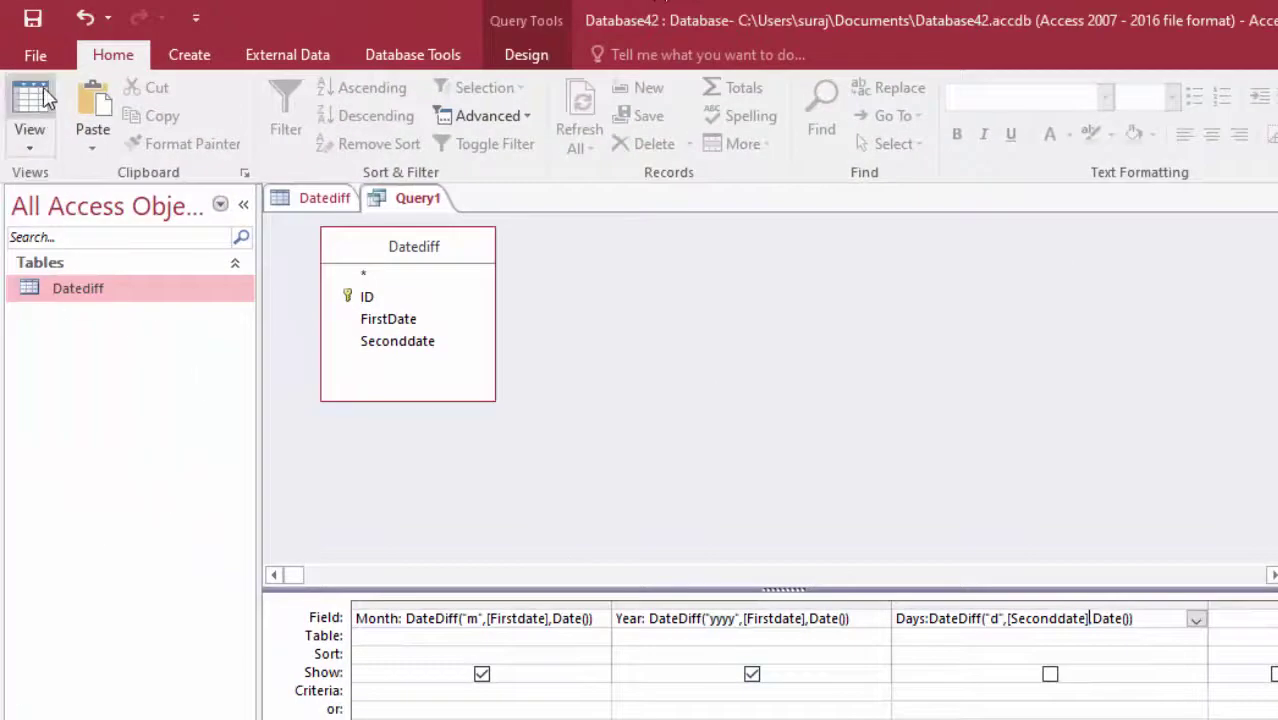
- Run the query and check the Days values of records 1, 2, 3 and 6
{"action": "left_click", "coordinate": [43, 88]}
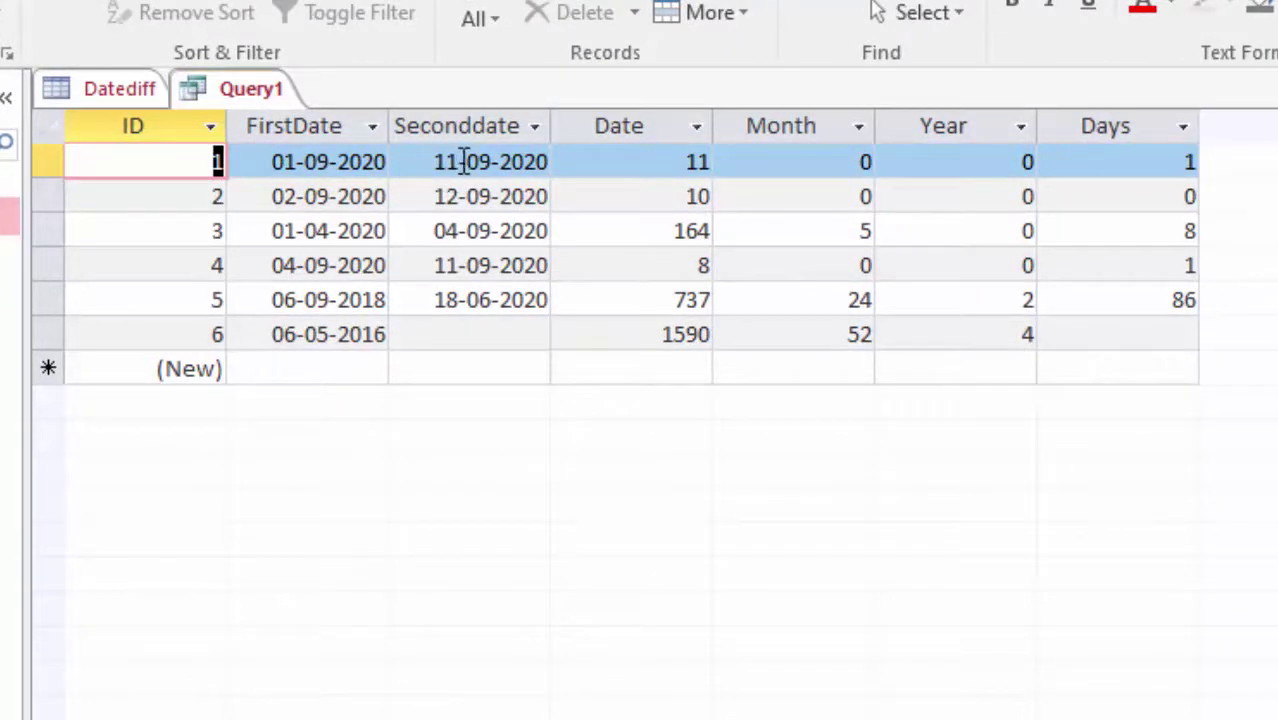
{"action": "left_click", "coordinate": [1108, 160]}
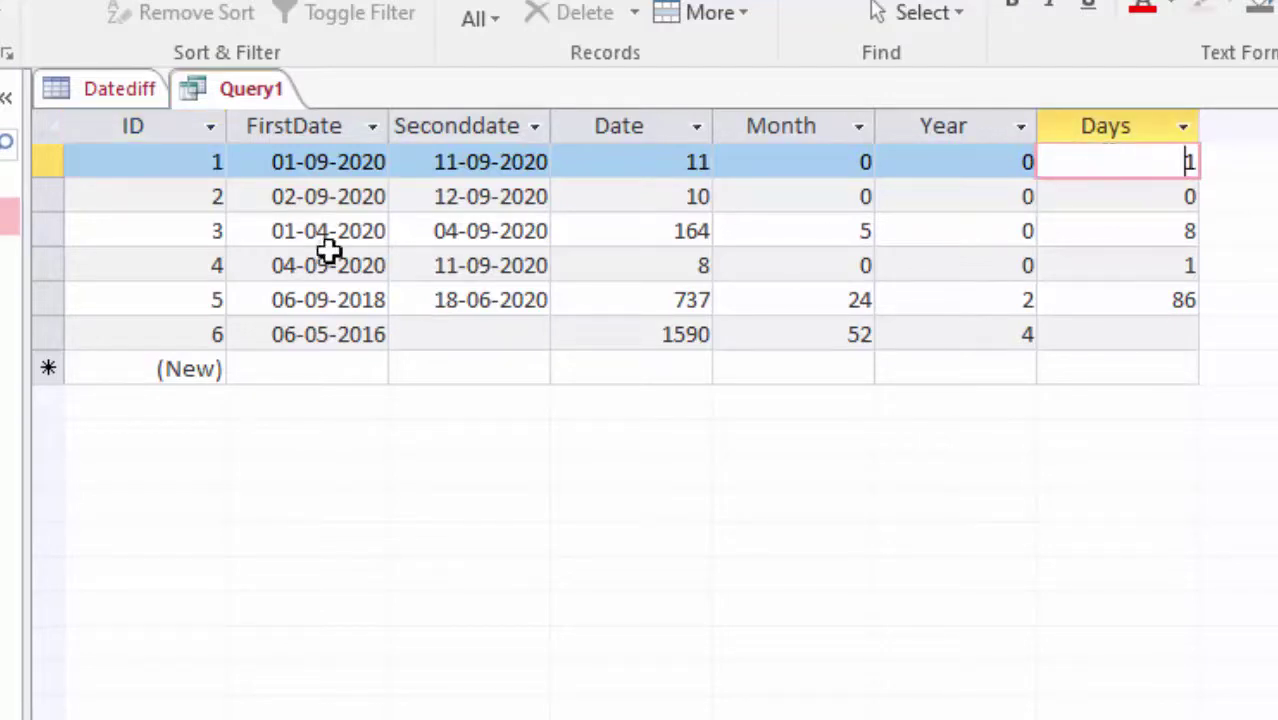
{"action": "left_click", "coordinate": [1164, 197]}
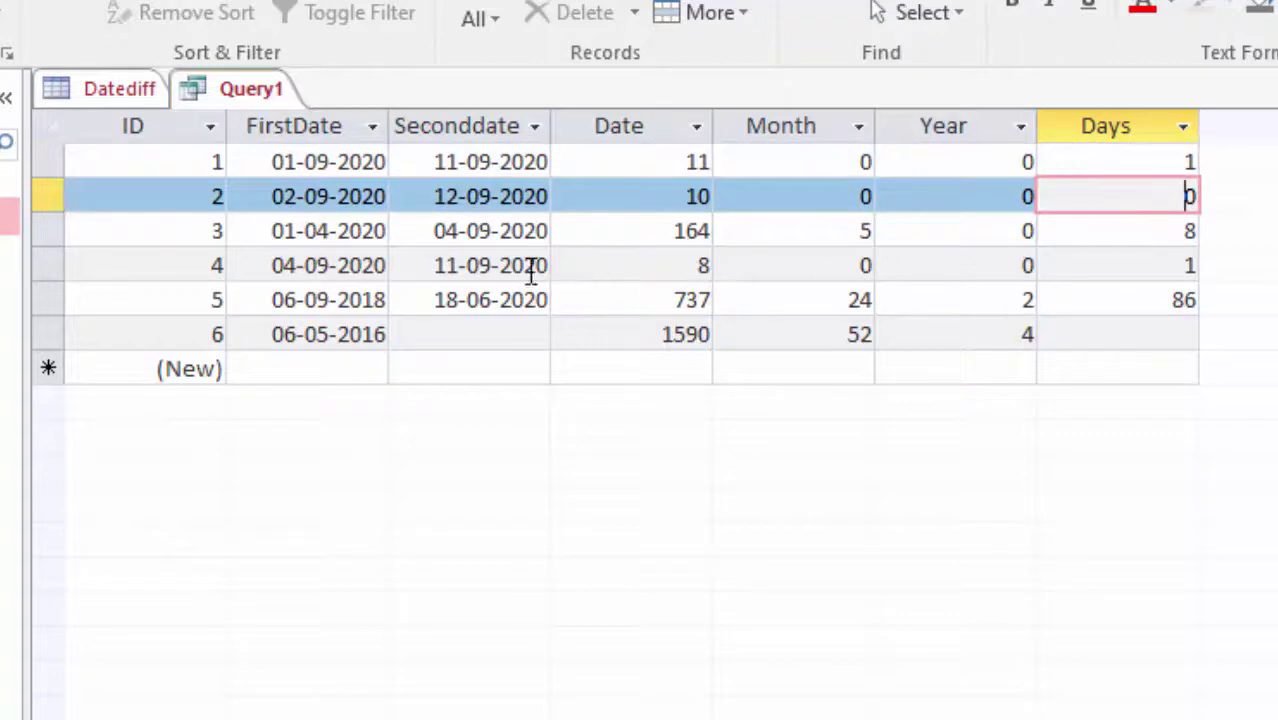
{"action": "left_click", "coordinate": [1150, 236]}
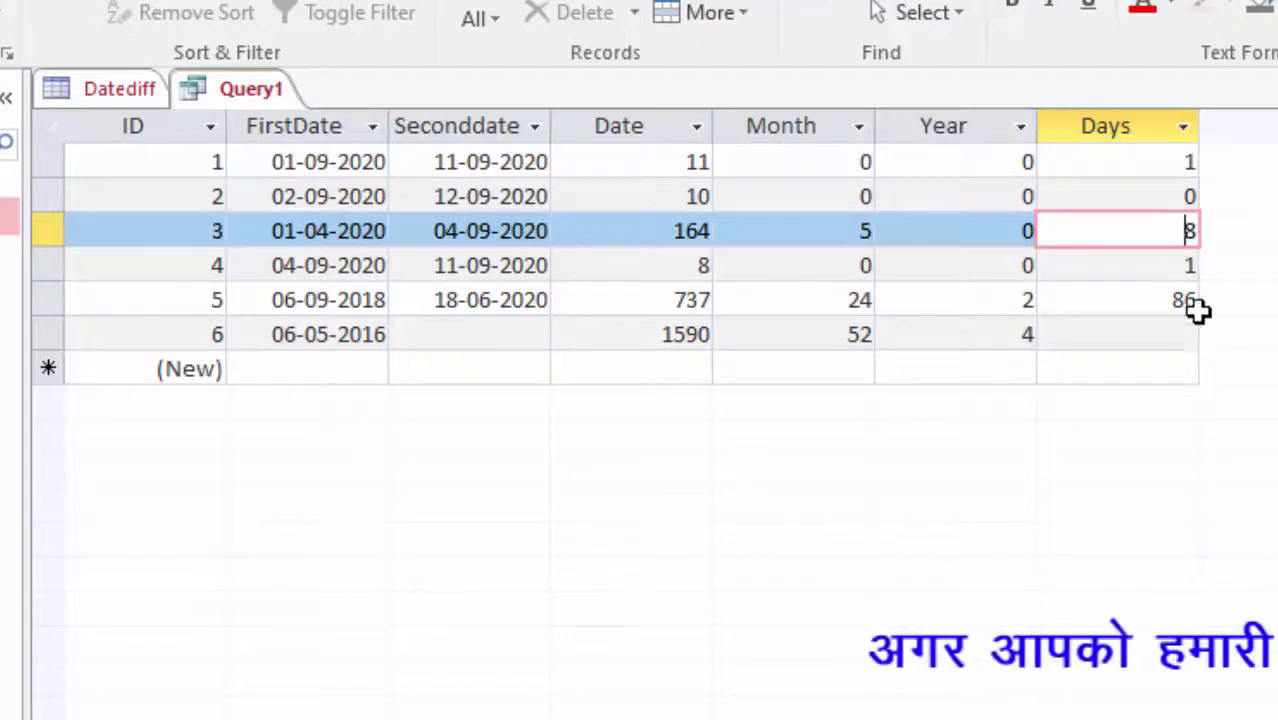
{"action": "left_click", "coordinate": [1103, 338]}
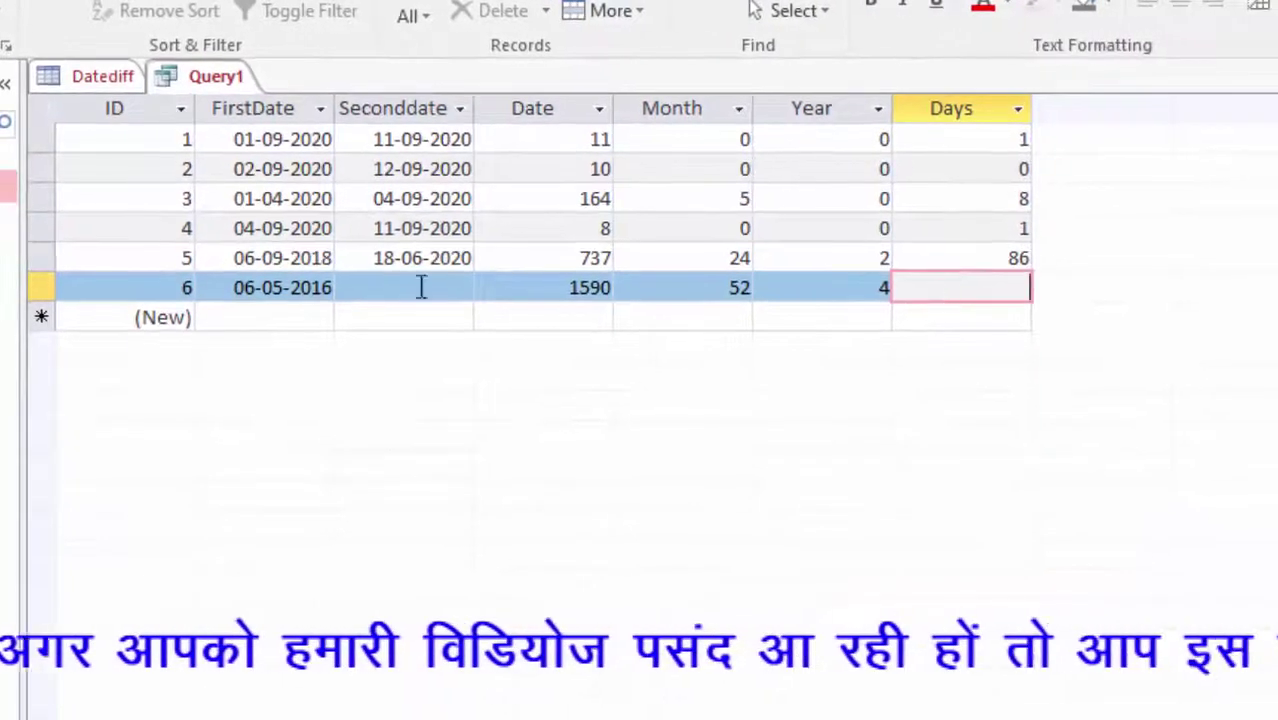
- Set record 6's Seconddate to 14 July 2020 from the calendar so Days shows 60
{"action": "left_click", "coordinate": [421, 287]}
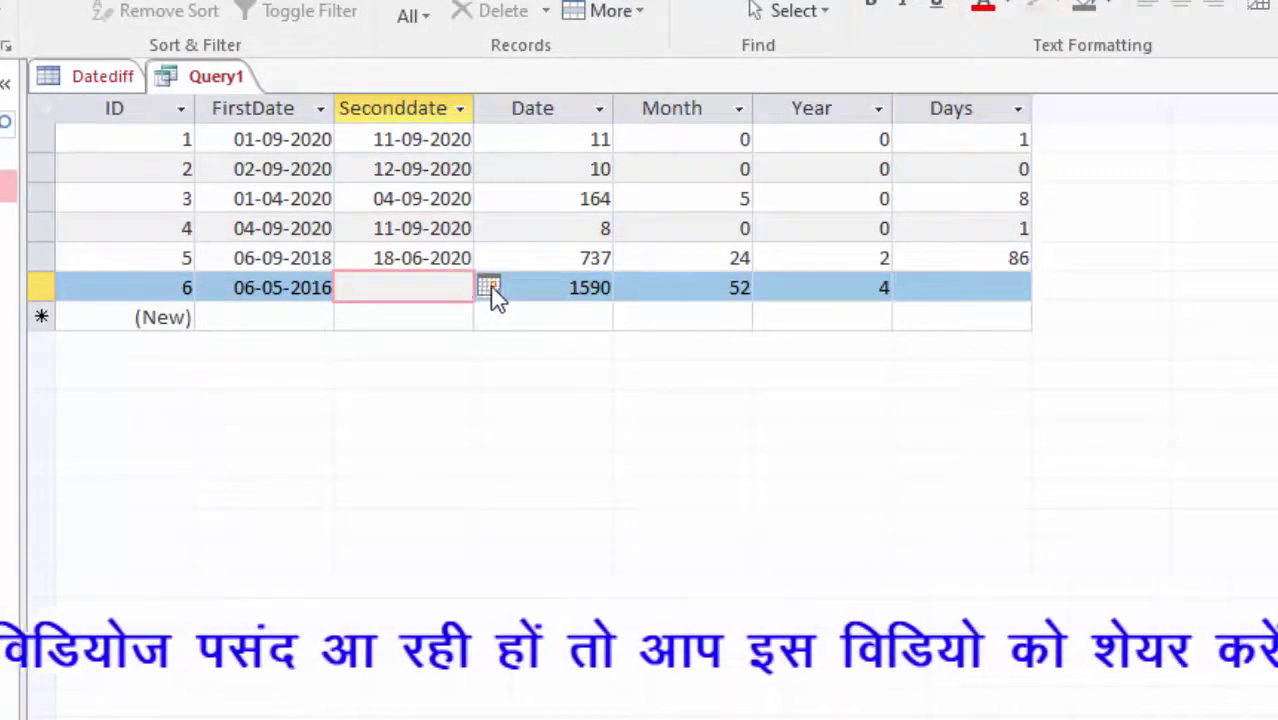
{"action": "left_click", "coordinate": [488, 287]}
{"action": "left_click", "coordinate": [239, 316]}
{"action": "left_click", "coordinate": [239, 316]}
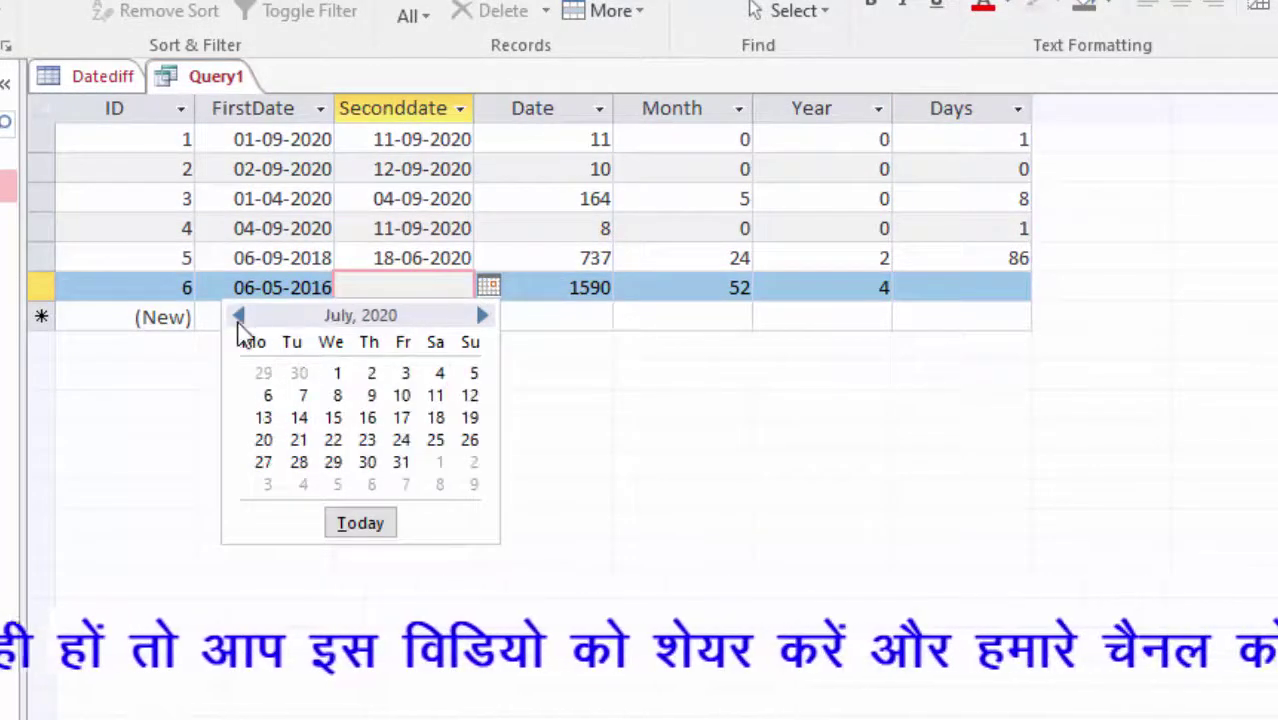
{"action": "left_click", "coordinate": [302, 418]}
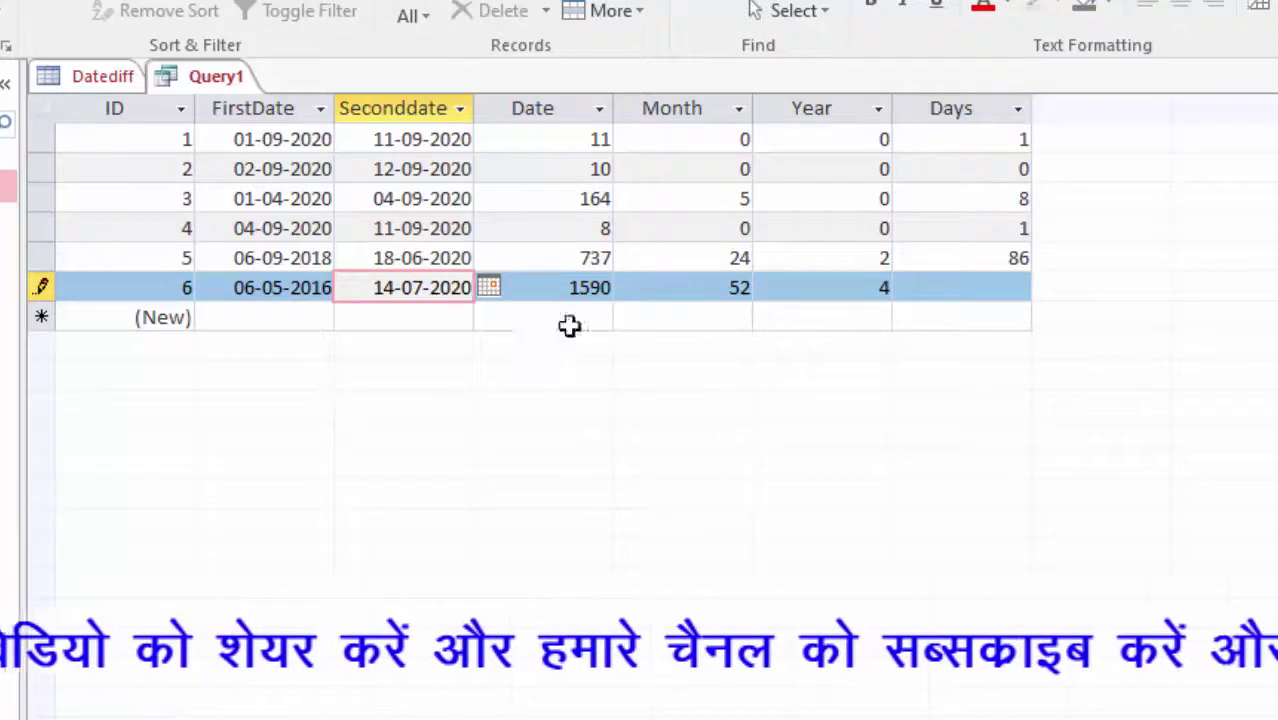
{"action": "left_click", "coordinate": [932, 288]}
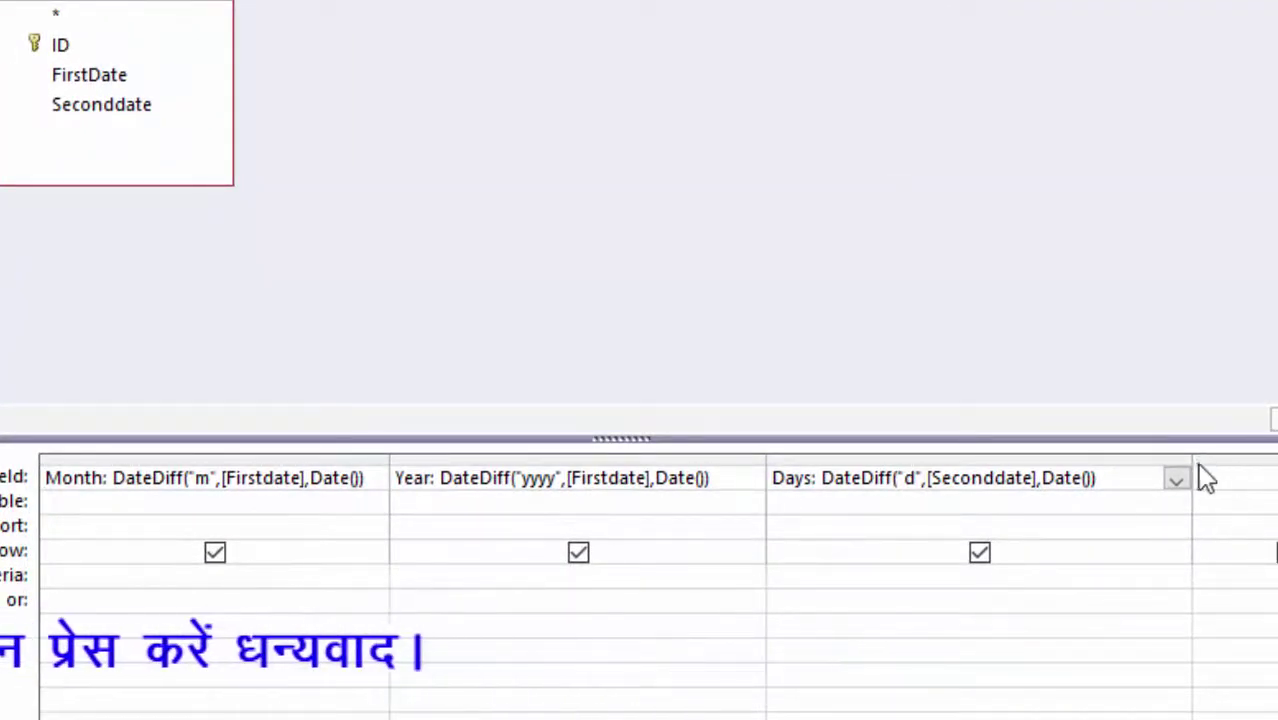
- Add a new field after Days with the pasted DateDiff expression, adjusting column widths
{"action": "left_click_drag", "start_coordinate": [1192, 459], "coordinate": [1149, 459]}
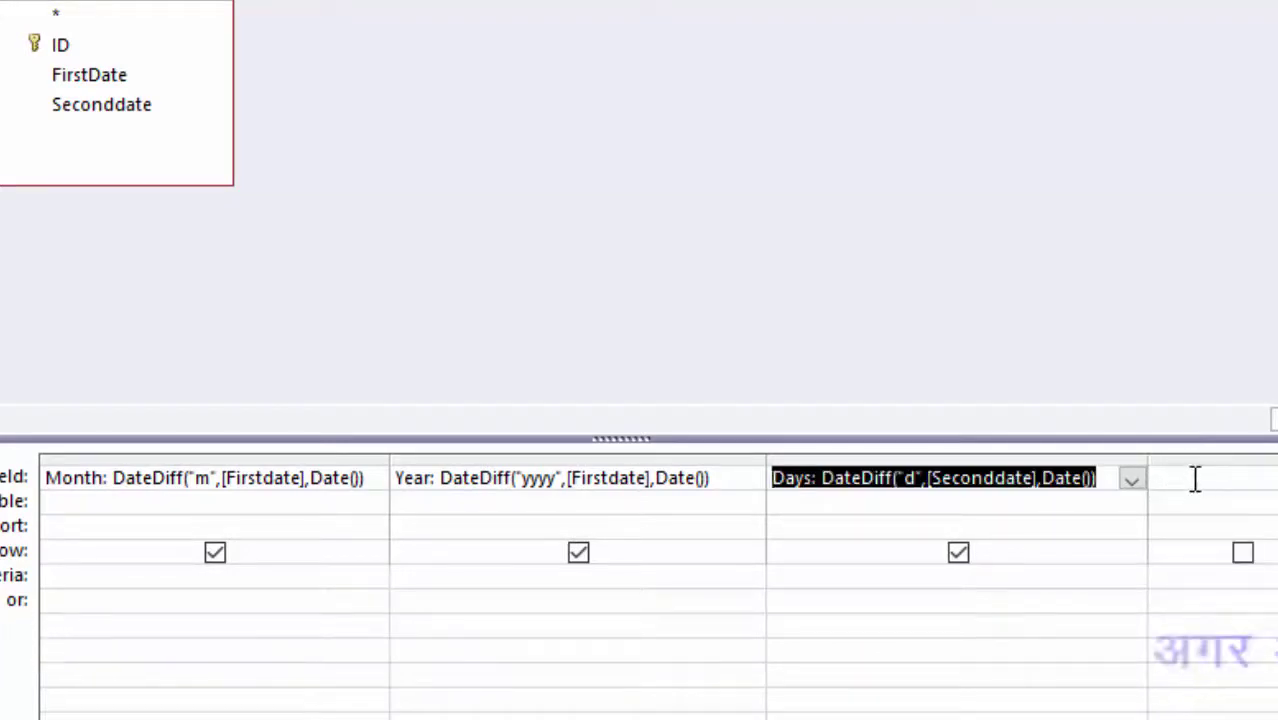
{"action": "left_click", "coordinate": [1195, 479]}
{"action": "type", "text": "Mon:"}
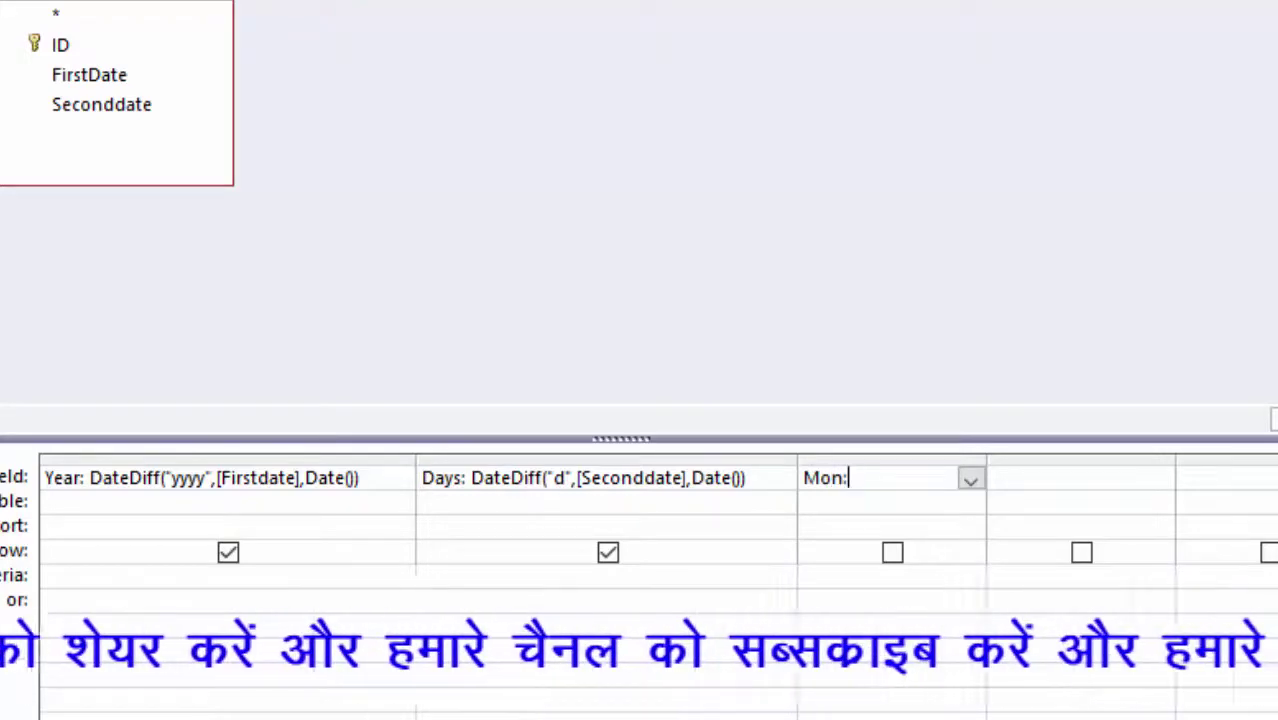
{"action": "key", "text": "ctrl+v"}
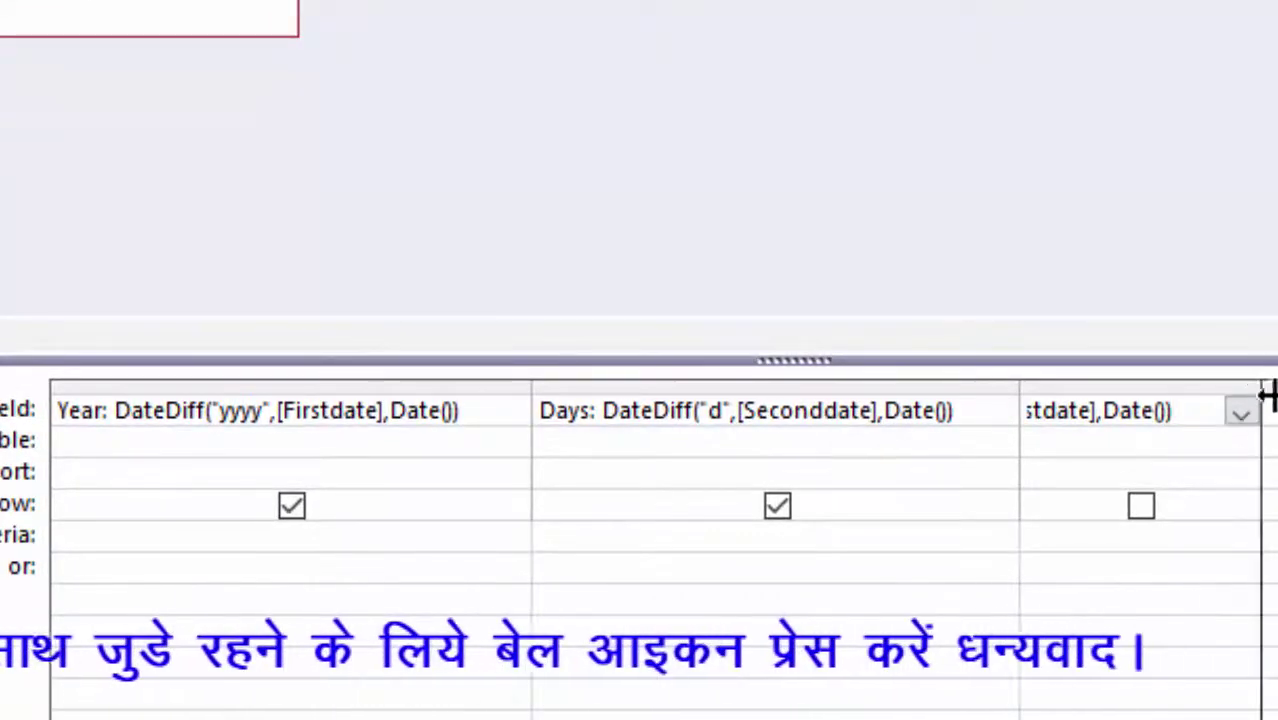
{"action": "left_click_drag", "start_coordinate": [1266, 382], "coordinate": [1277, 382]}
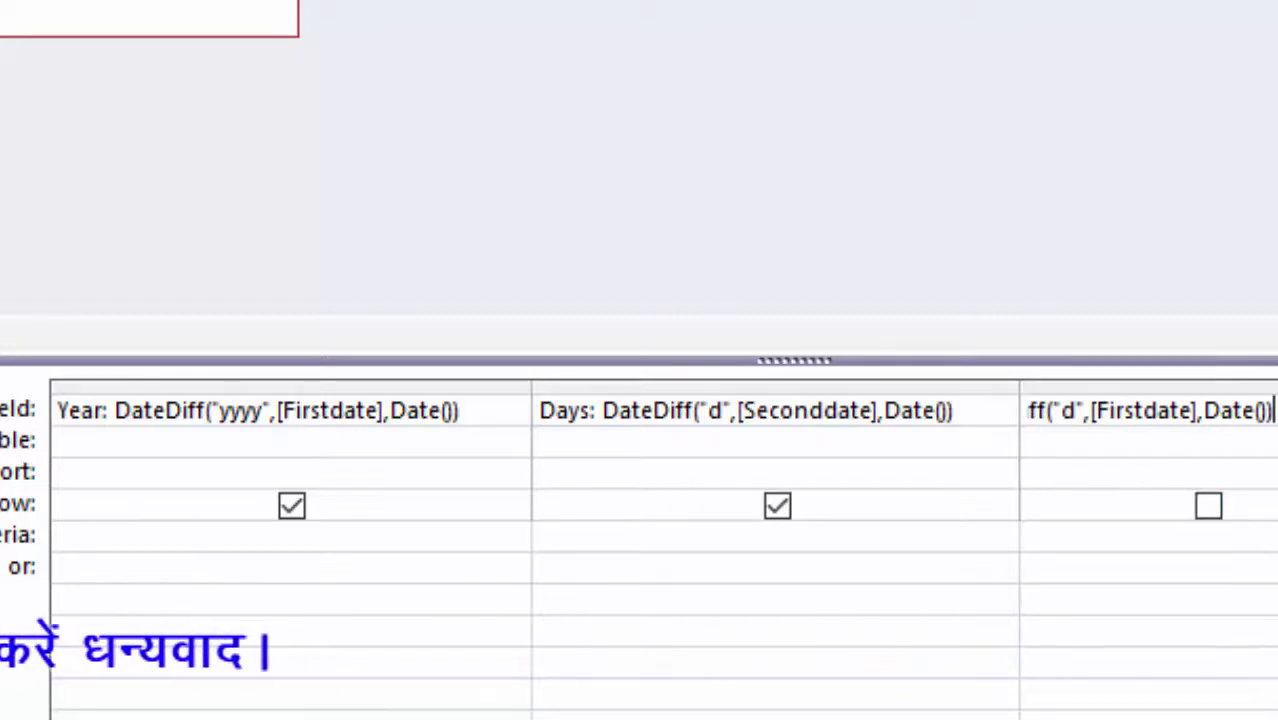
- Edit it to Mon: DateDiff("m",[Seconddate],Date()) and run the query
{"action": "key", "text": "Home"}
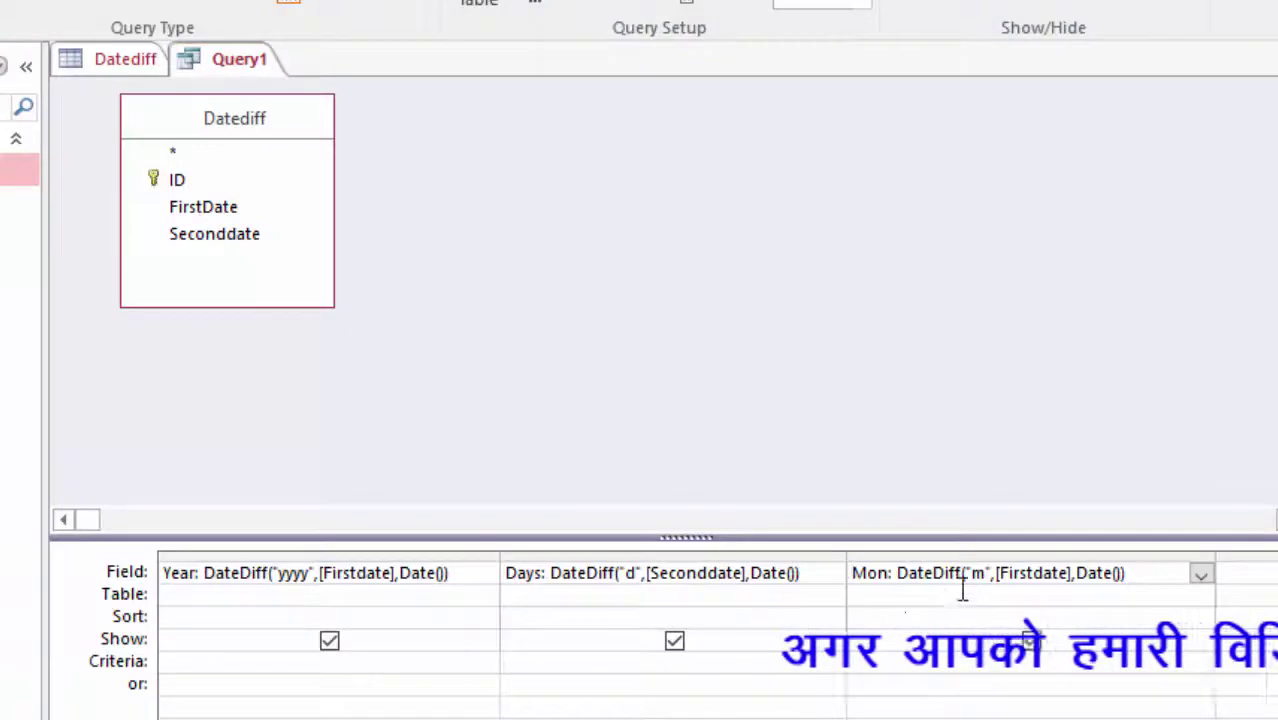
{"action": "left_click", "coordinate": [989, 582]}
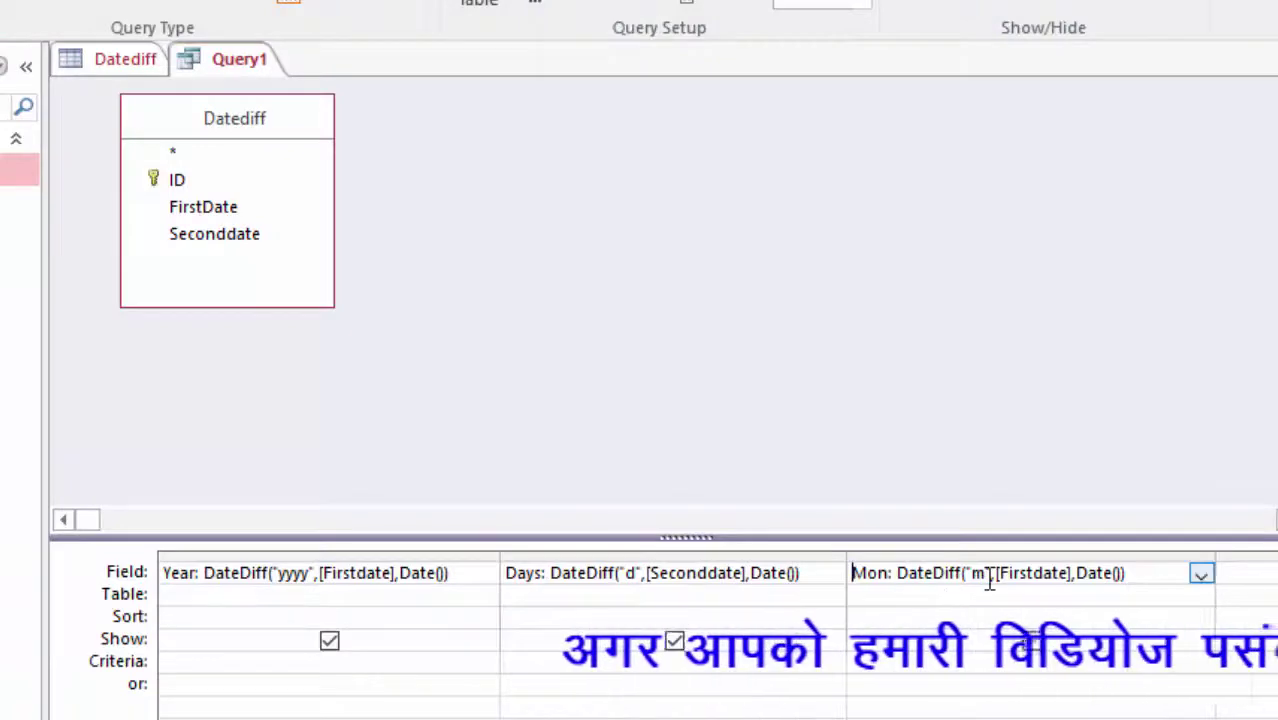
{"action": "key", "text": "Home"}
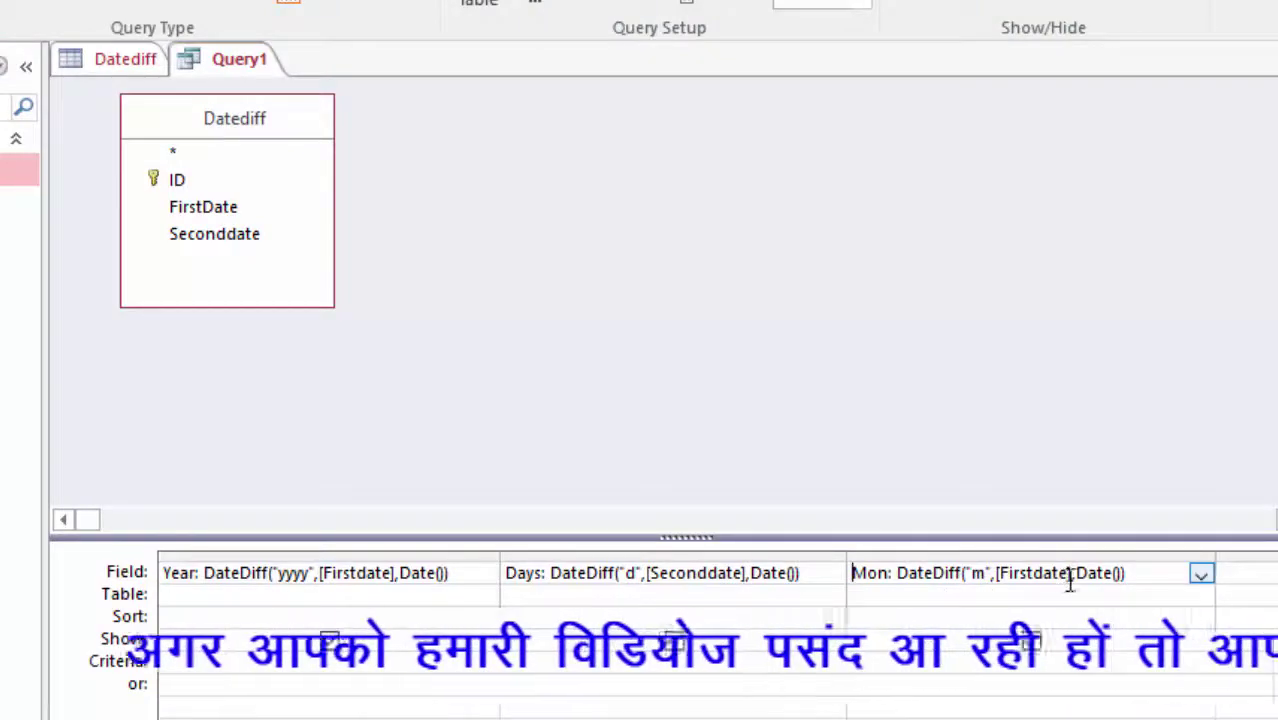
{"action": "left_click", "coordinate": [1069, 573]}
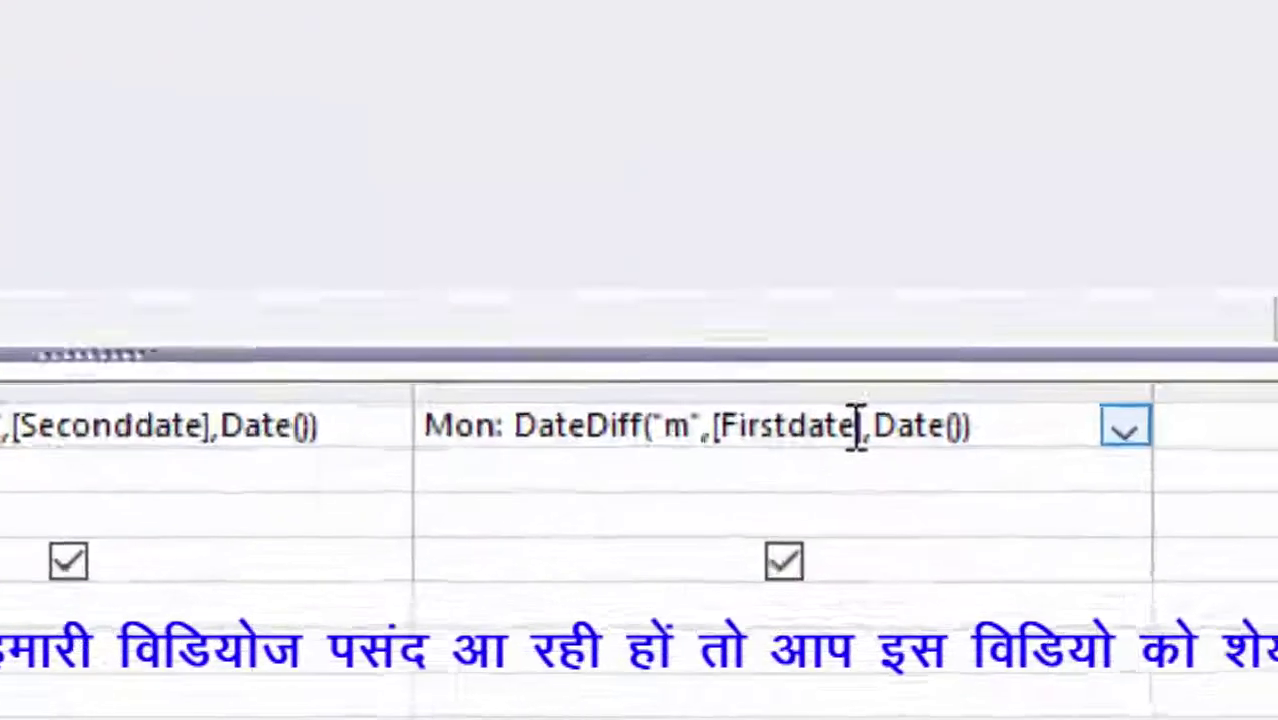
{"action": "key", "text": "BackSpace"}
{"action": "key", "text": "BackSpace"}
{"action": "key", "text": "BackSpace"}
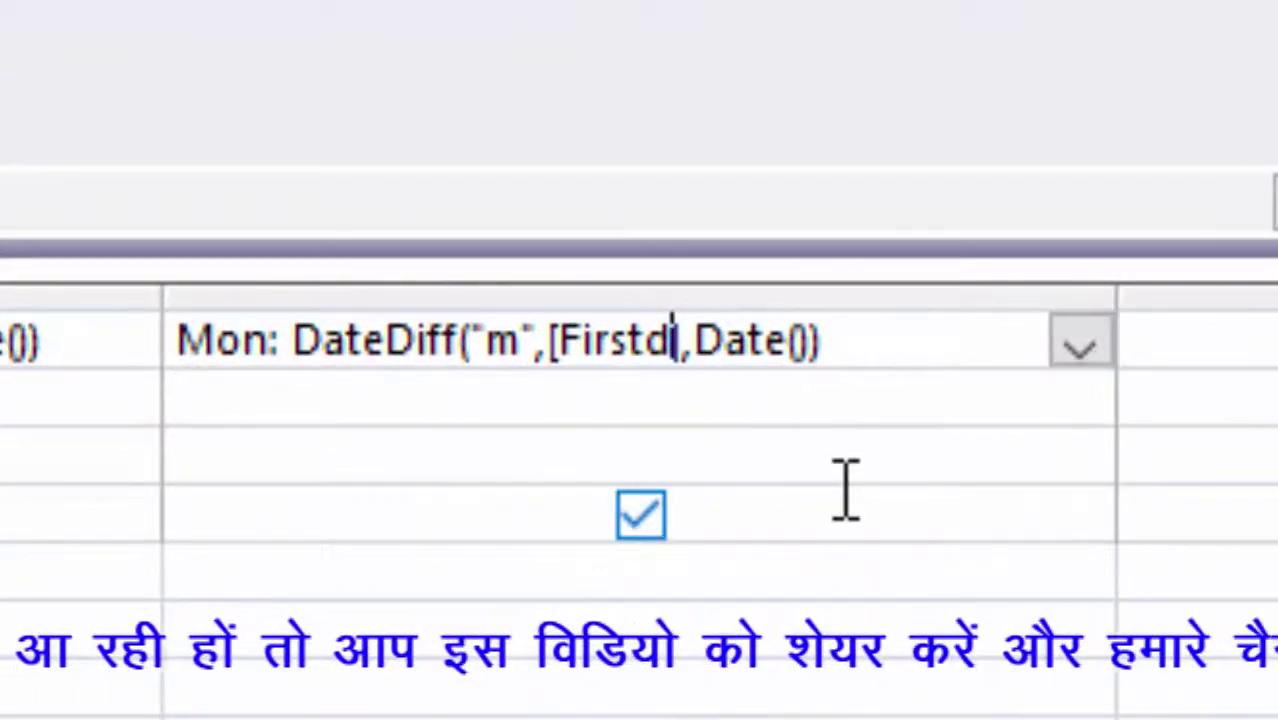
{"action": "key", "text": "BackSpace"}
{"action": "key", "text": "BackSpace"}
{"action": "key", "text": "BackSpace"}
{"action": "key", "text": "BackSpace"}
{"action": "key", "text": "BackSpace"}
{"action": "key", "text": "BackSpace"}
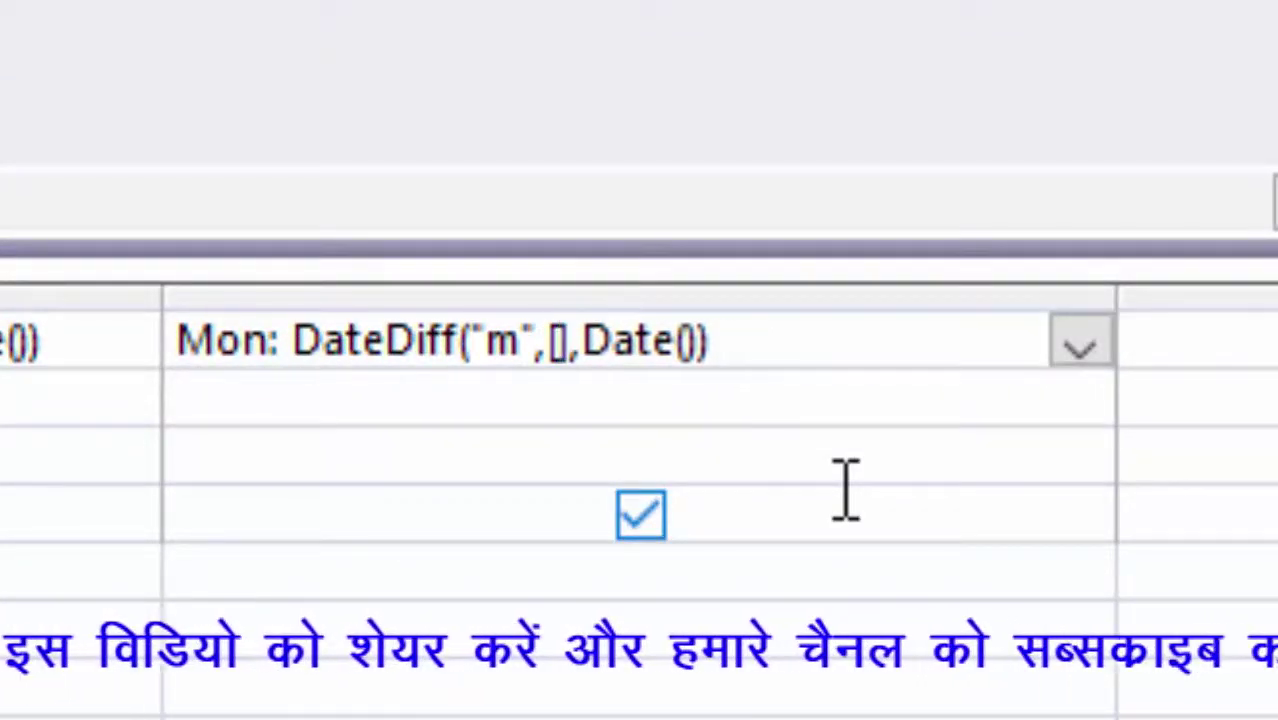
{"action": "type", "text": "Secom"}
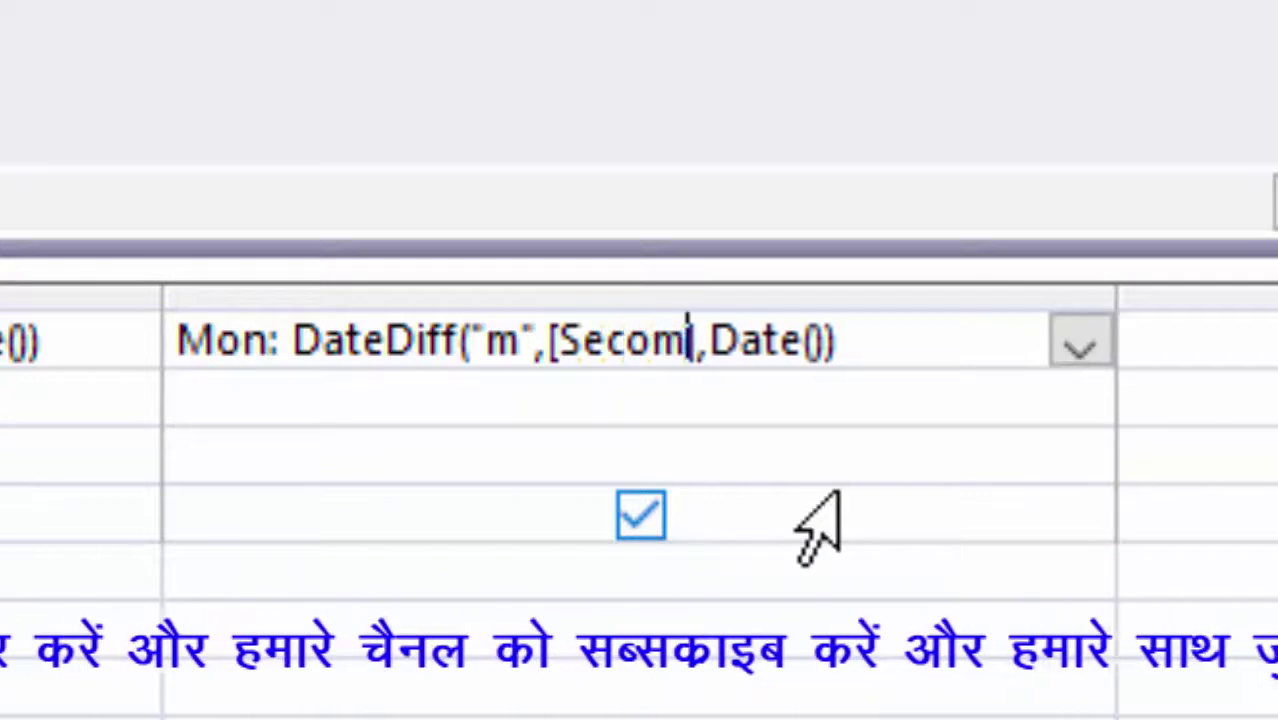
{"action": "key", "text": "BackSpace"}
{"action": "type", "text": "ndd"}
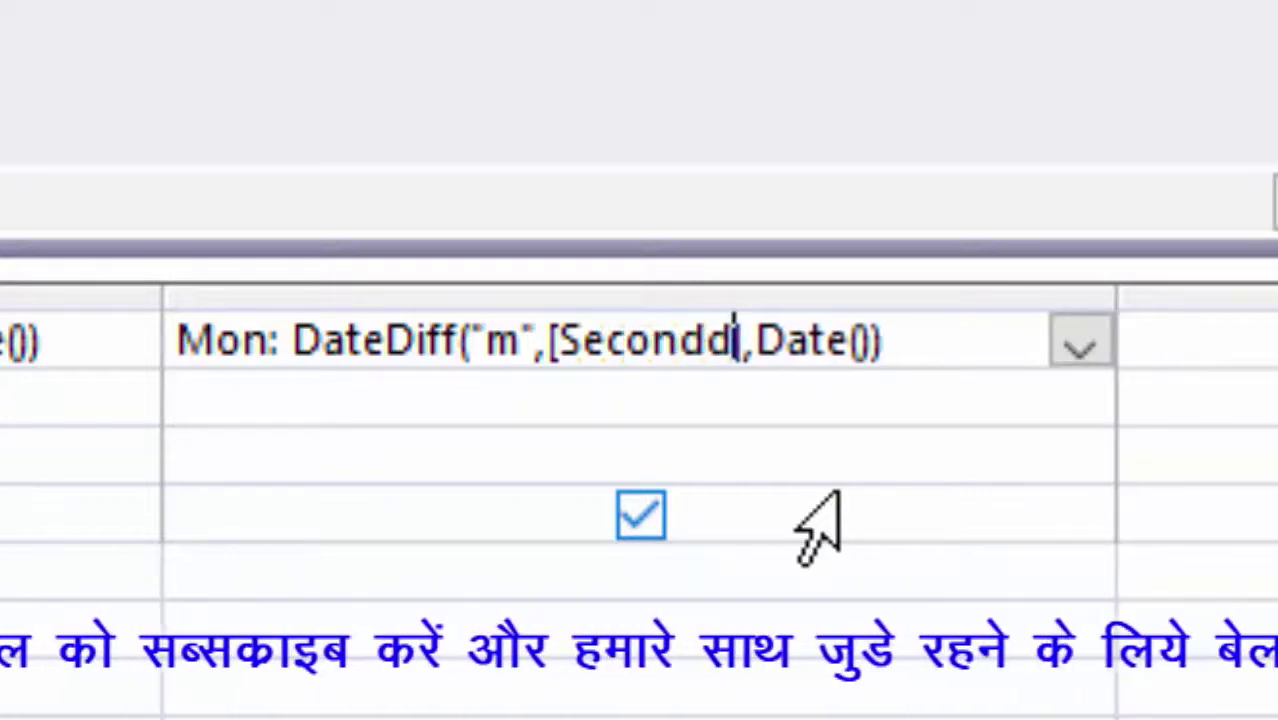
{"action": "type", "text": "ate]"}
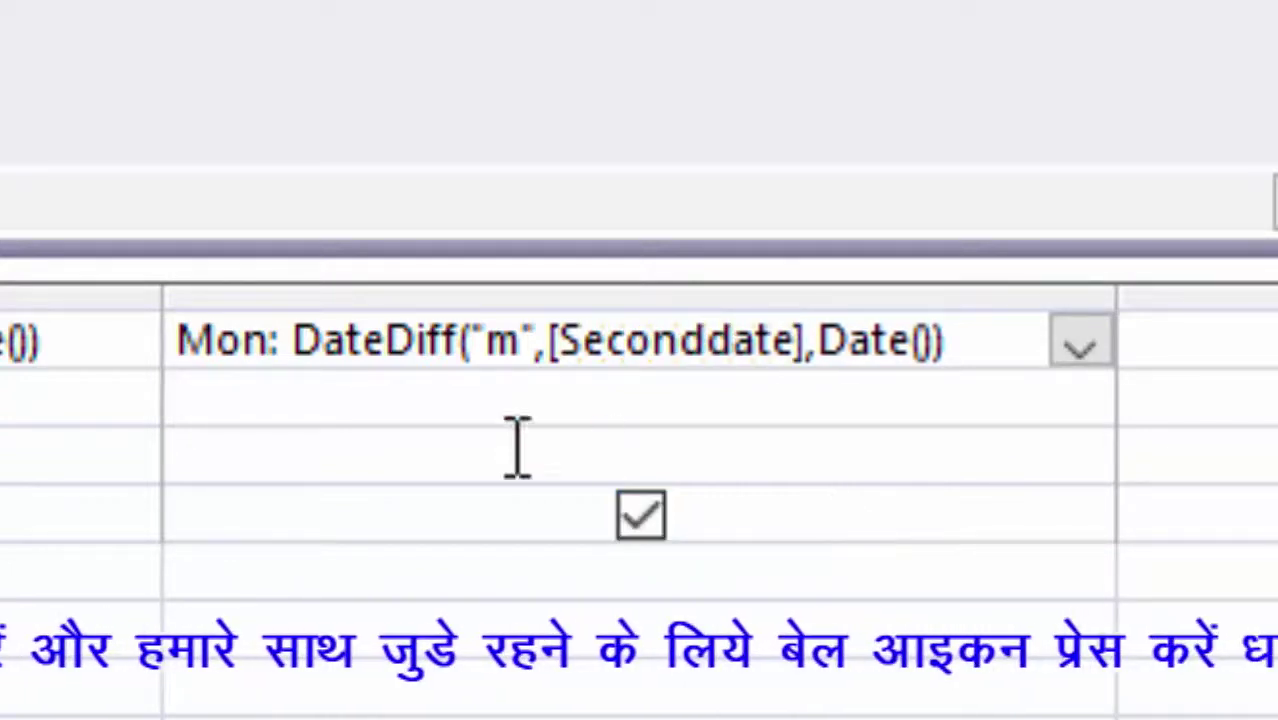
{"action": "key", "text": "BackSpace"}
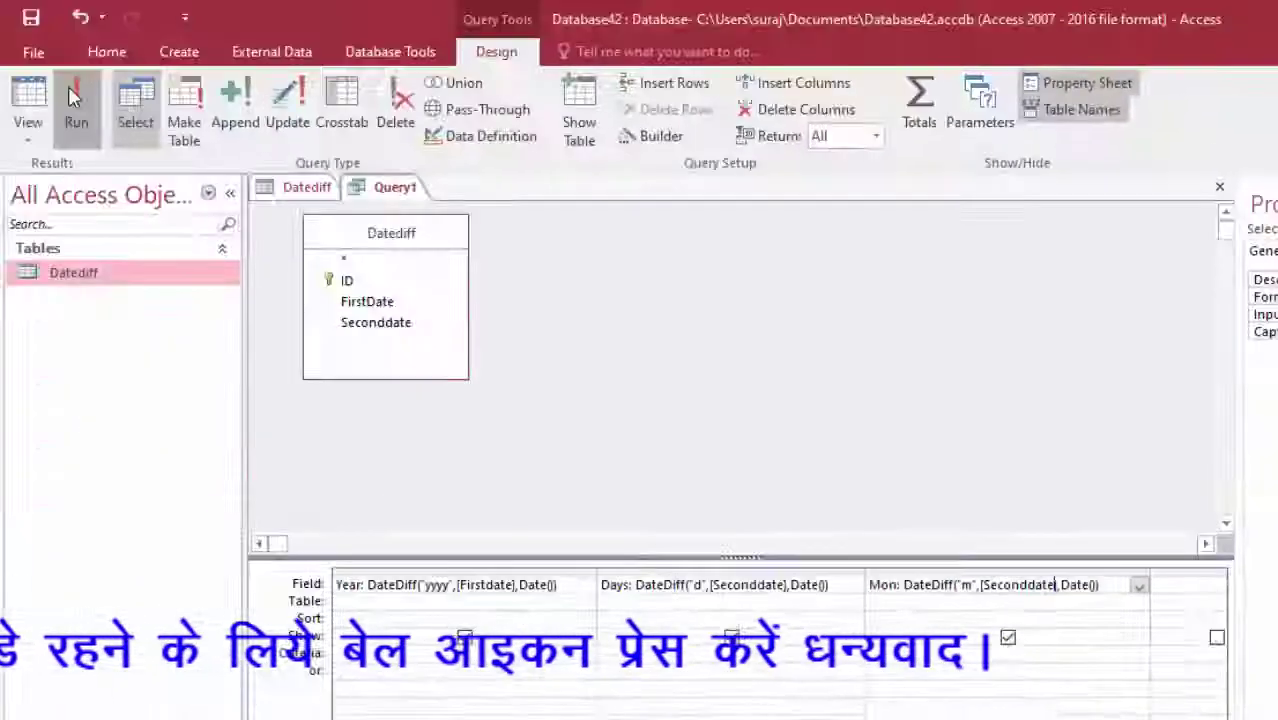
{"action": "left_click", "coordinate": [77, 114]}
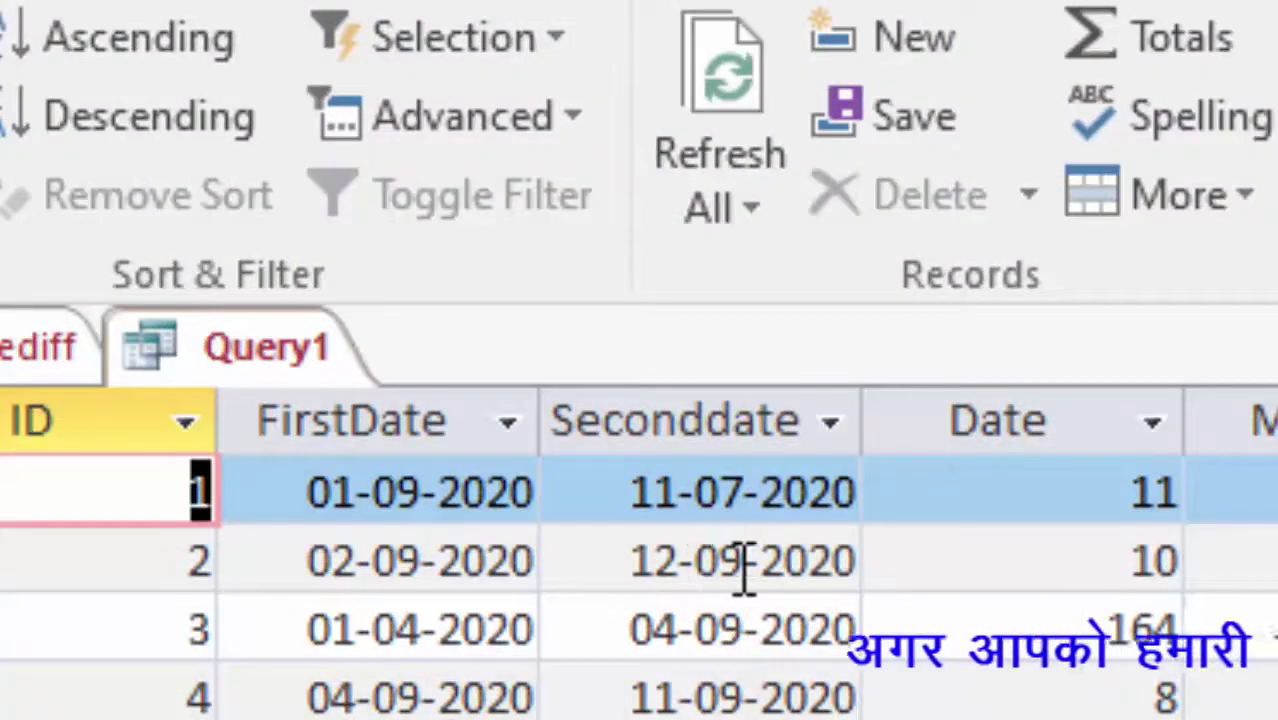
- Change record 2's Seconddate to 12-02-2020 (Days 213, Mon 7) and save the query as Query1
{"action": "left_click", "coordinate": [743, 563]}
{"action": "key", "text": "BackSpace"}
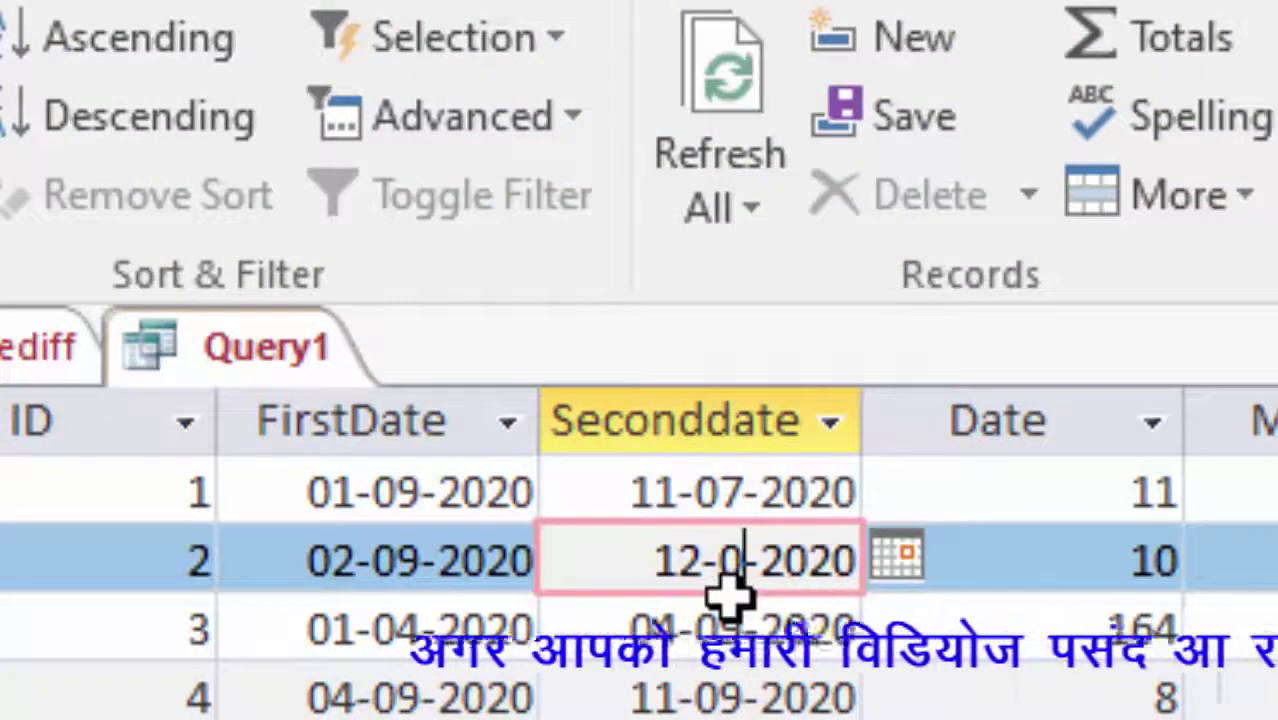
{"action": "type", "text": "2"}
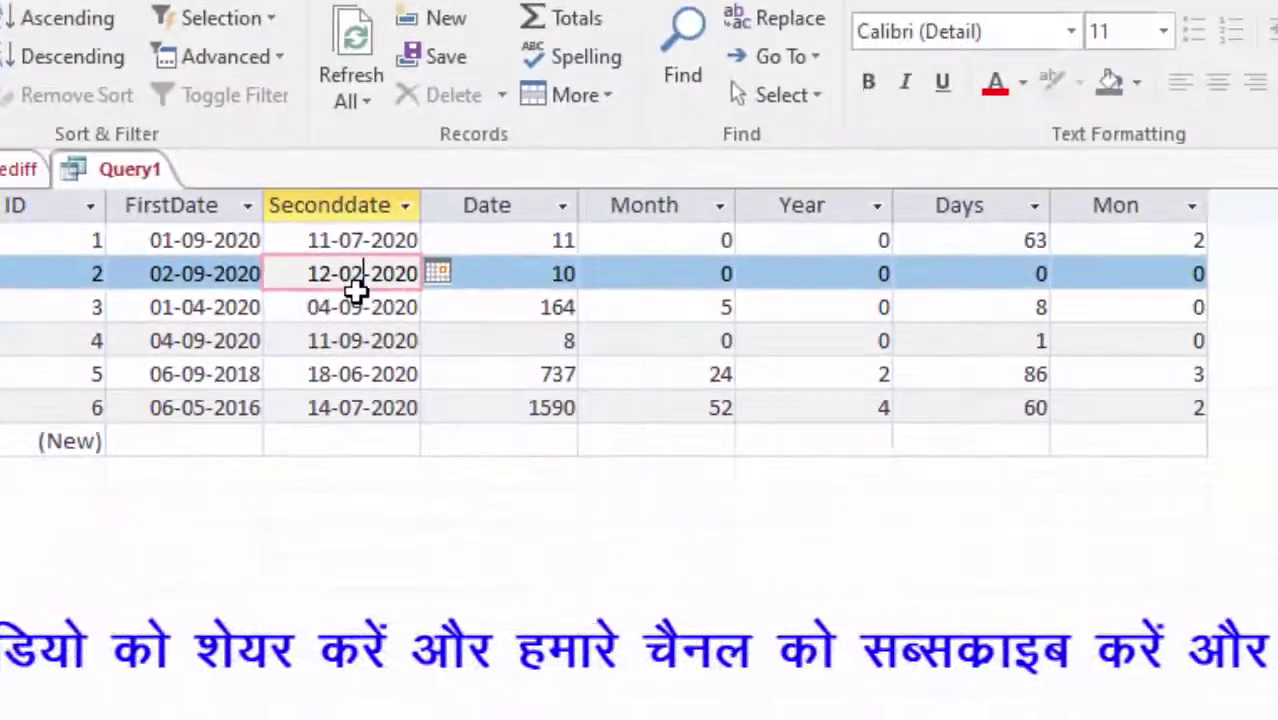
{"action": "left_click", "coordinate": [1155, 272]}
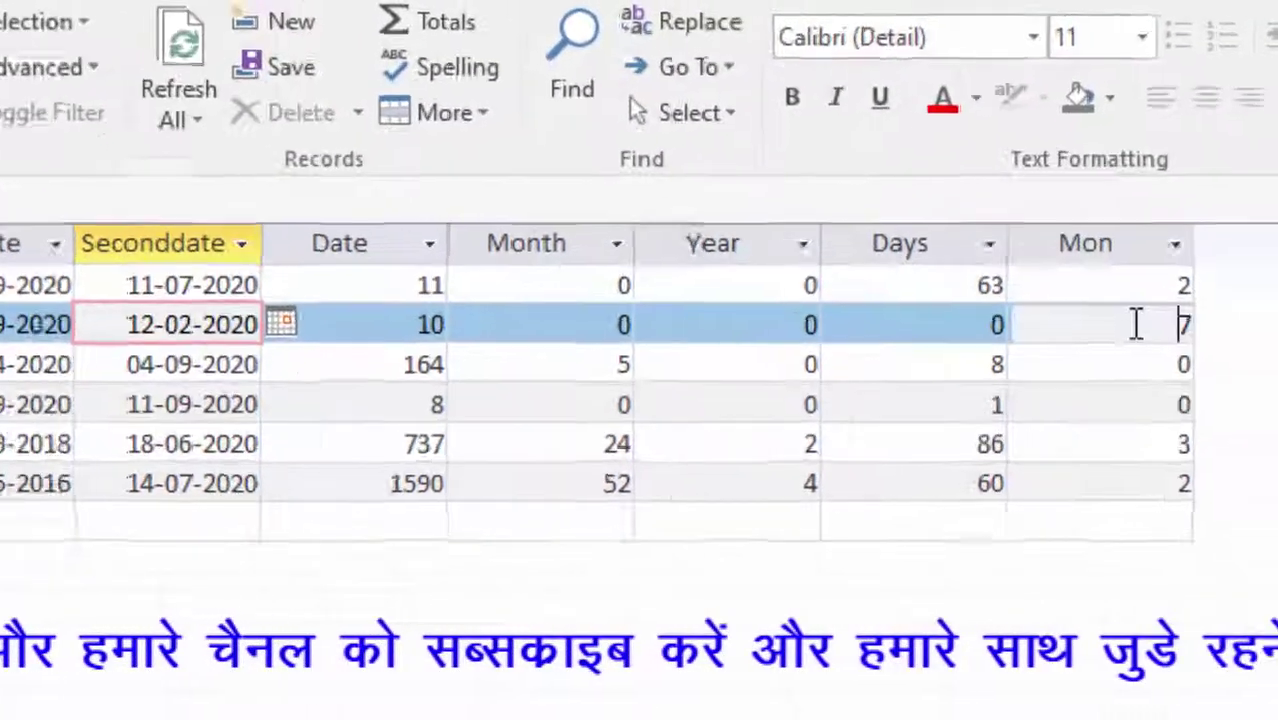
{"action": "left_click", "coordinate": [1136, 323]}
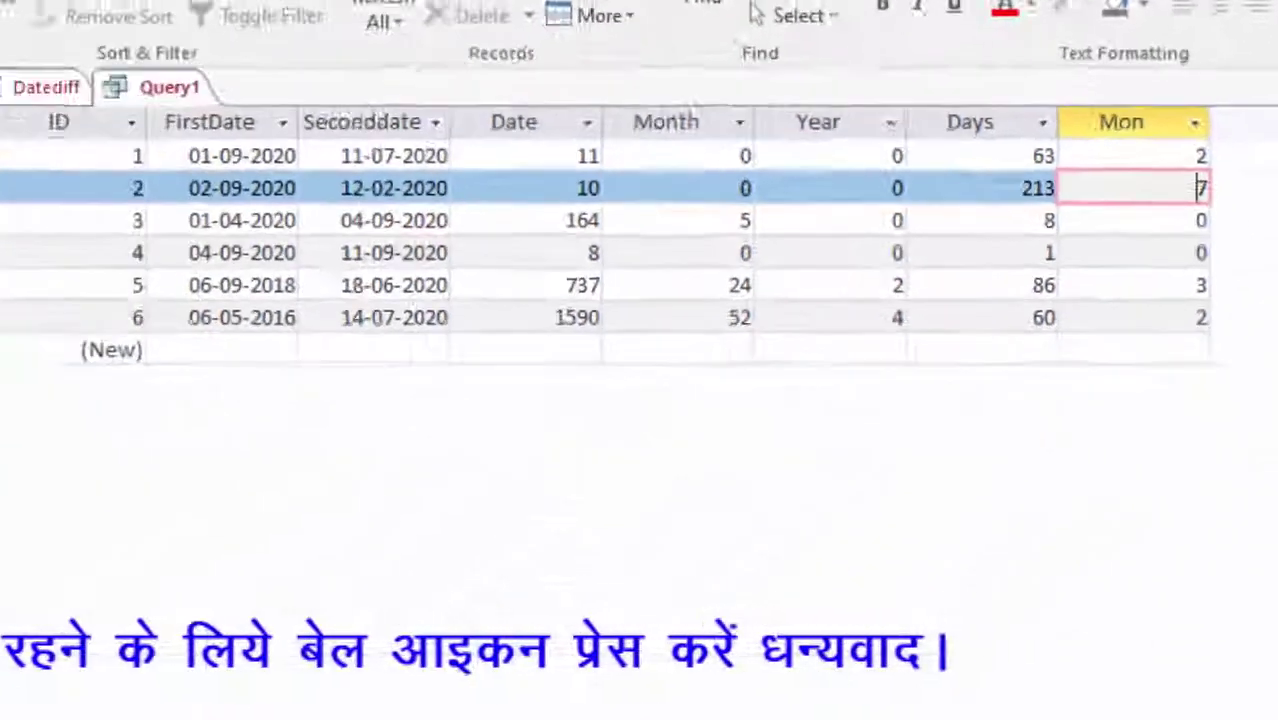
{"action": "key", "text": "ctrl+s"}
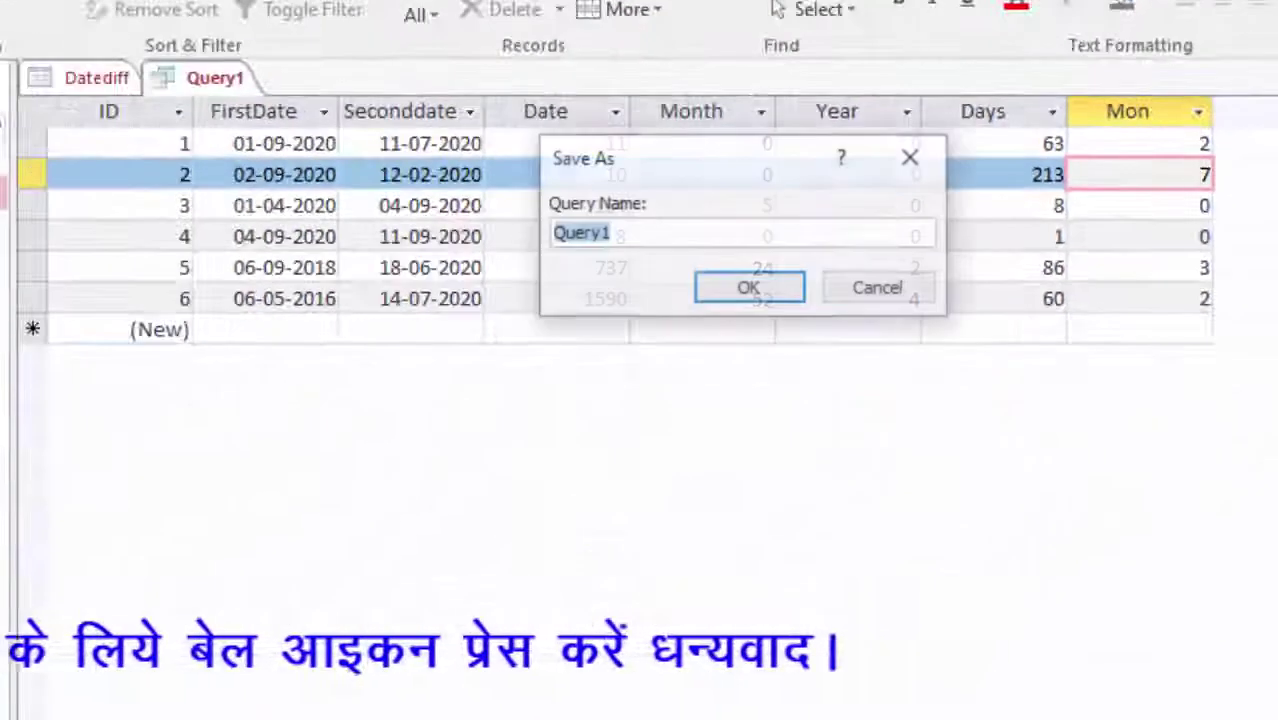
{"action": "left_click", "coordinate": [750, 290]}
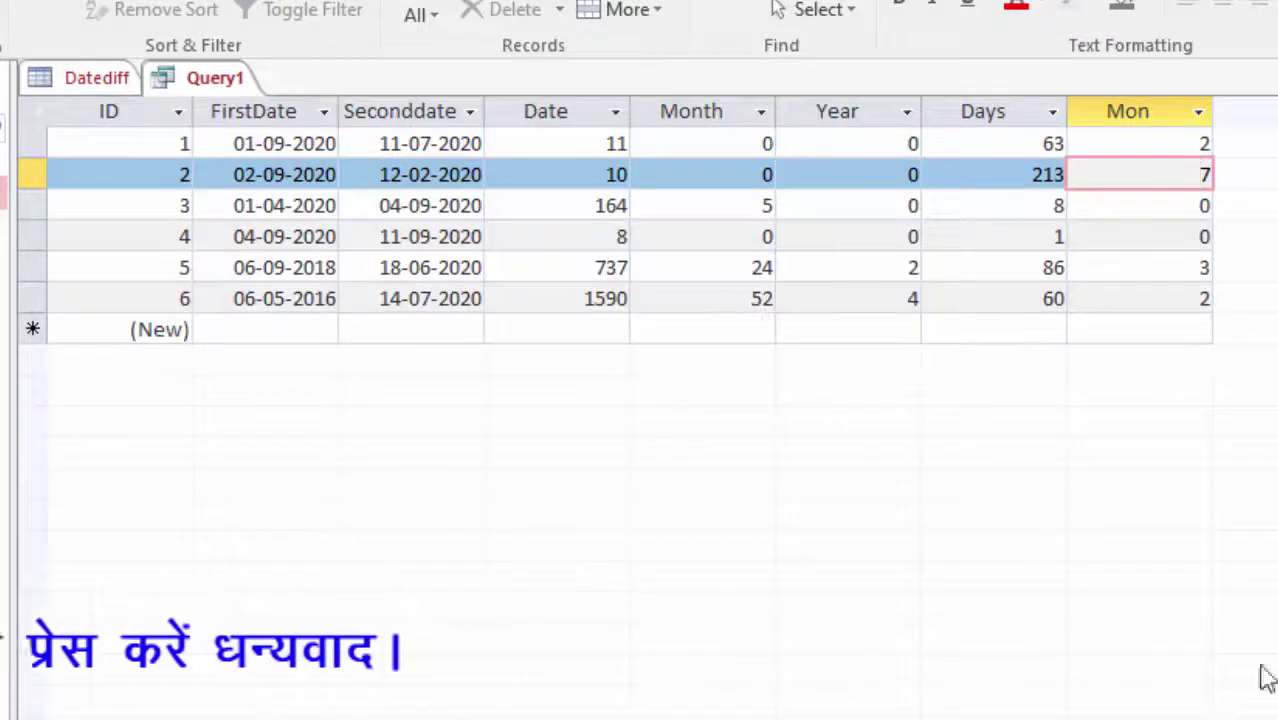